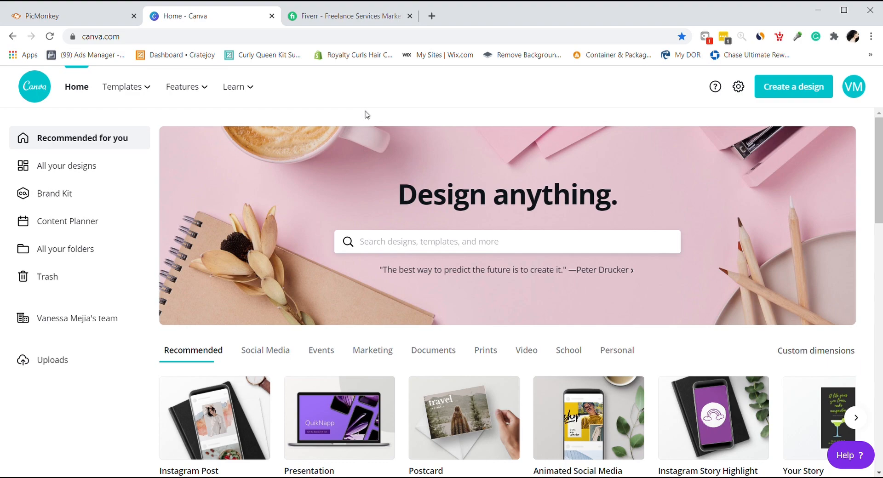
# - Check the Fiverr home page, load avery.com in its place, and view Avery's blank label and custom printing offers
pyautogui.click(358, 19)
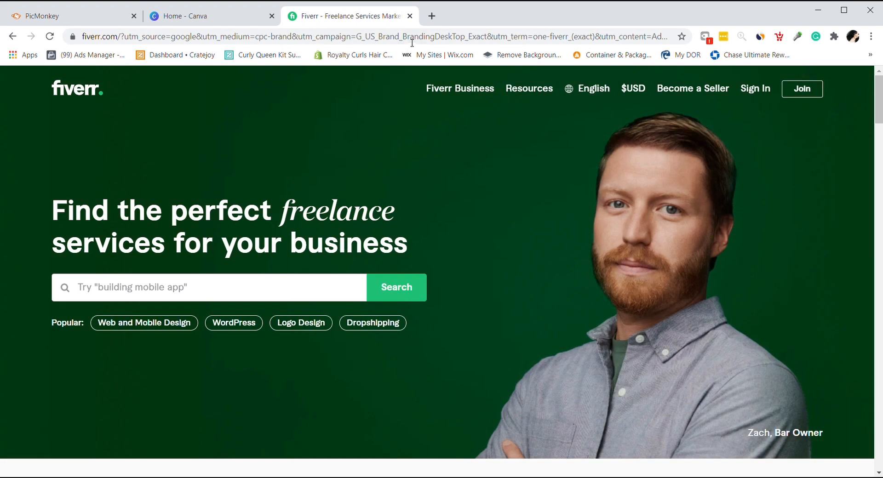
pyautogui.click(412, 44)
pyautogui.write('avery.')
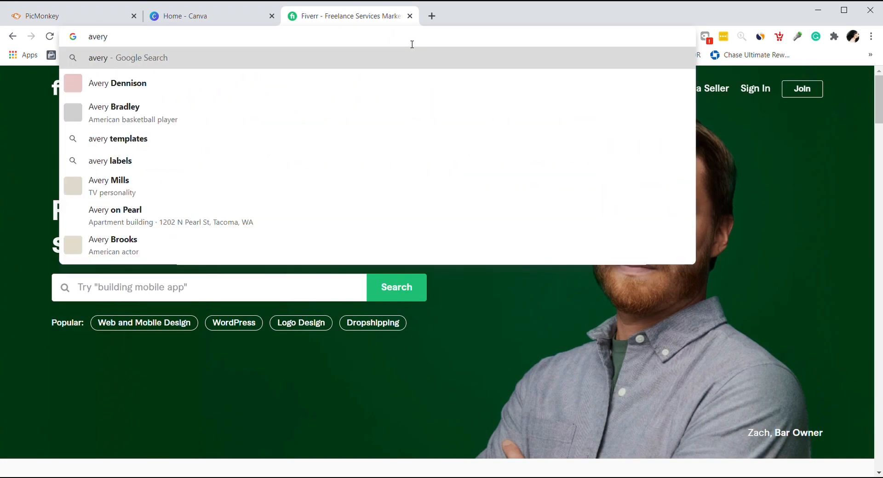
pyautogui.write('com')
pyautogui.press('Return')
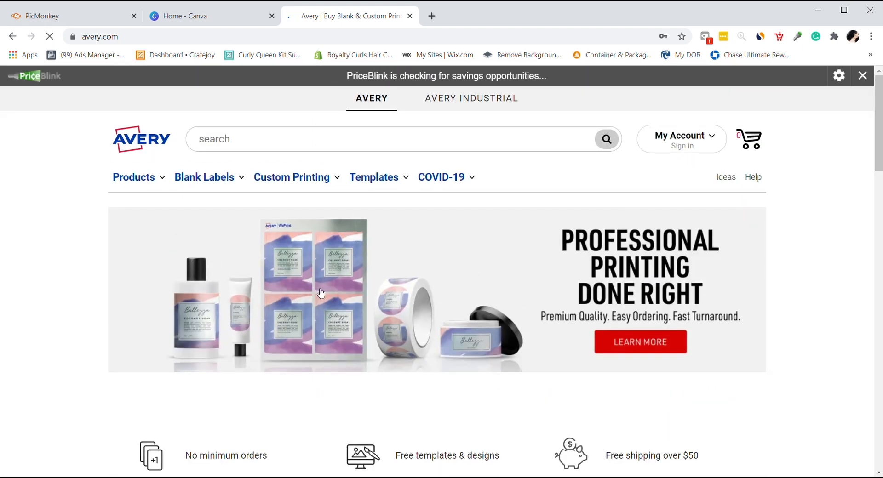
pyautogui.scroll(-6, 818, 128)
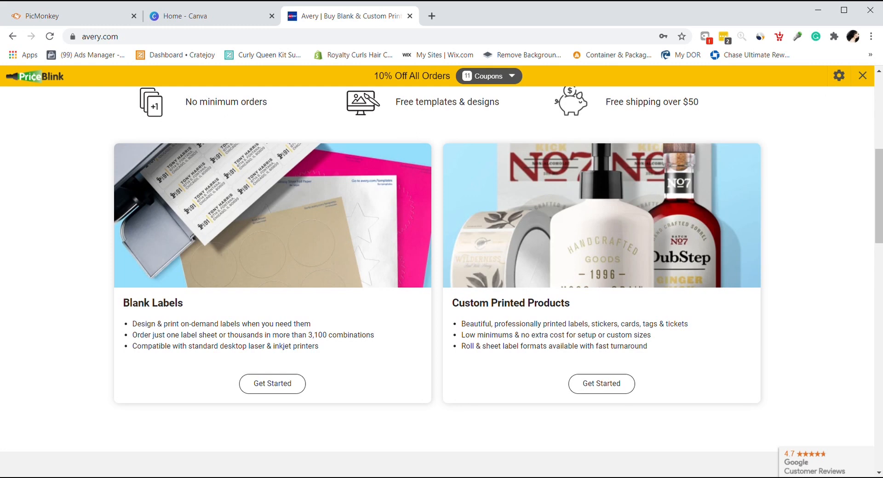
# - Search for vistaprint in a new browser tab, open the official Vistaprint site, and view its photo gift categories
pyautogui.click(431, 16)
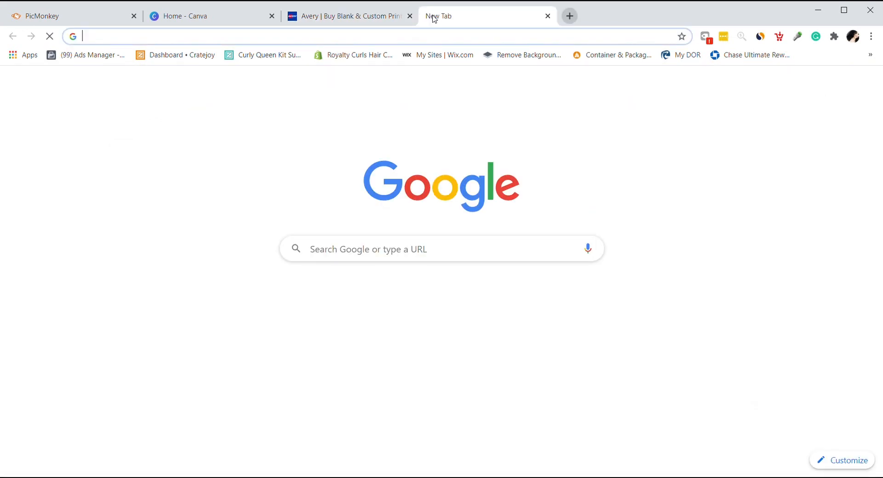
pyautogui.write('vista')
pyautogui.press('Return')
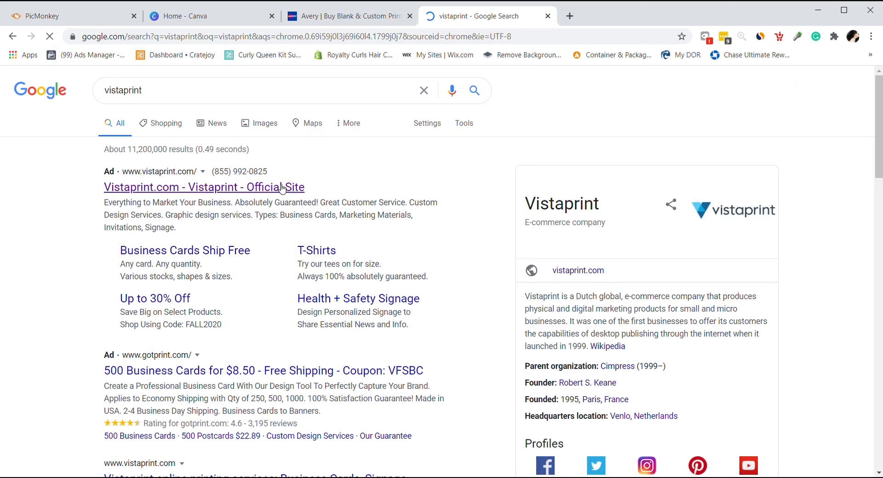
pyautogui.click(283, 187)
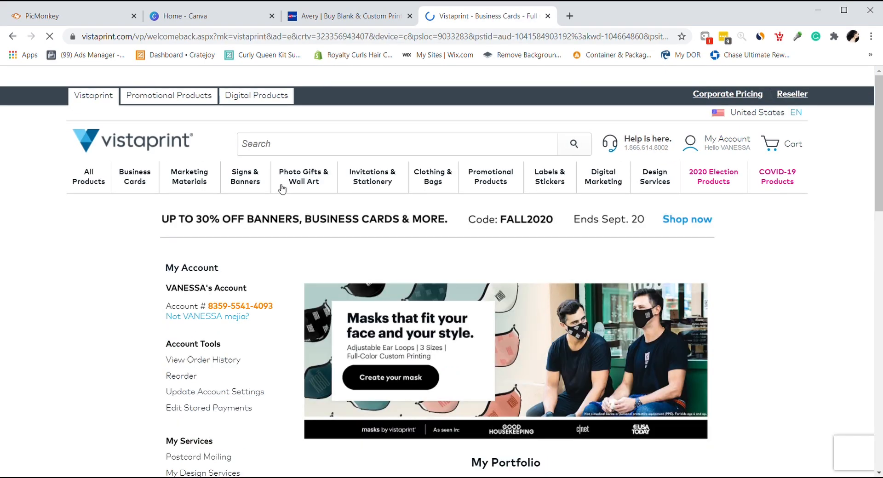
pyautogui.moveTo(283, 189)
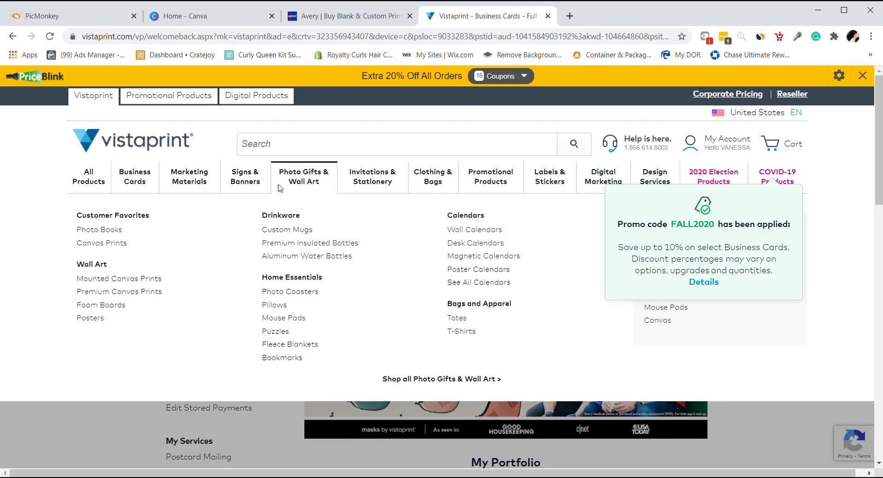
# - Return to the Canva home page and close the Avery and Vistaprint pages
pyautogui.click(245, 19)
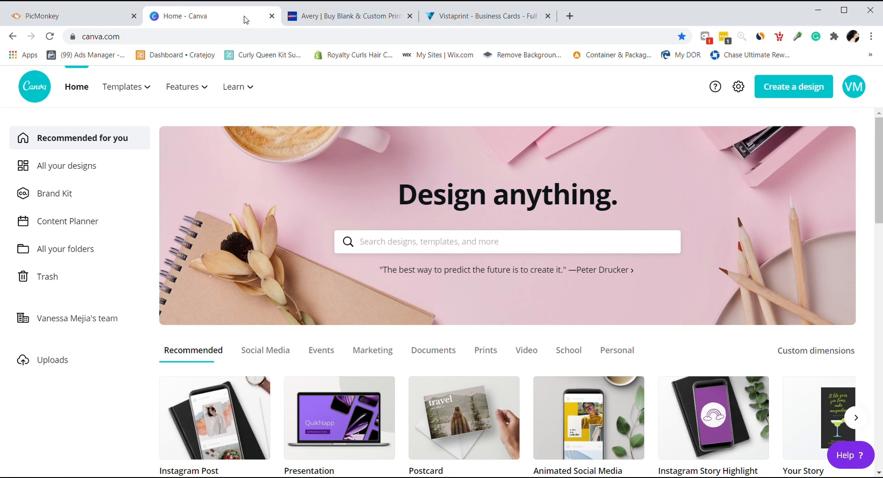
pyautogui.click(410, 16)
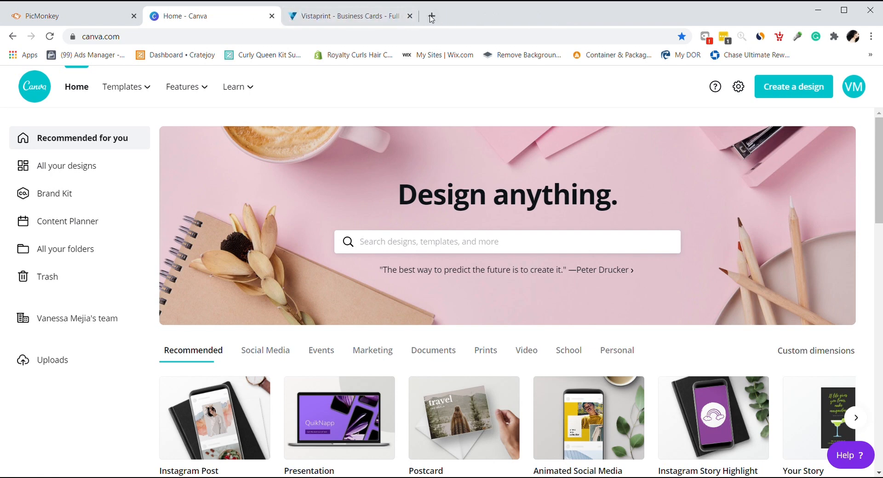
pyautogui.click(409, 16)
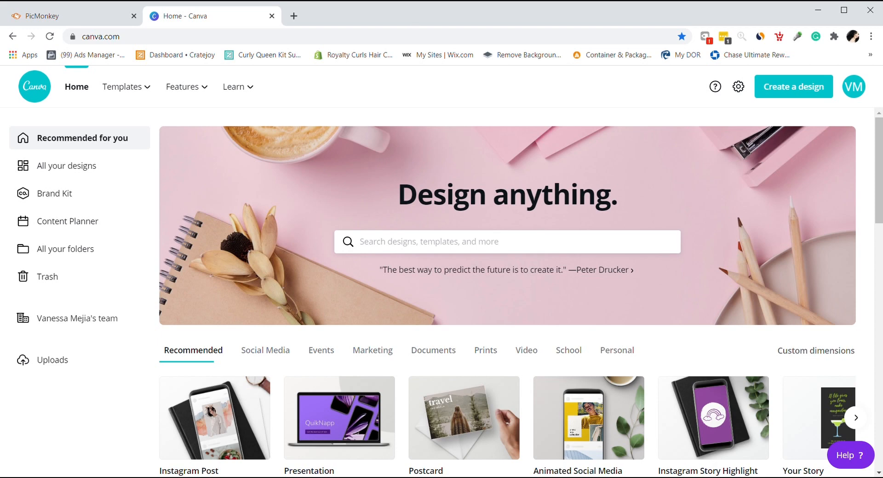
# - View the PicMonkey home page, return to Canva, and examine the range of recommended design types on its home page
pyautogui.click(36, 18)
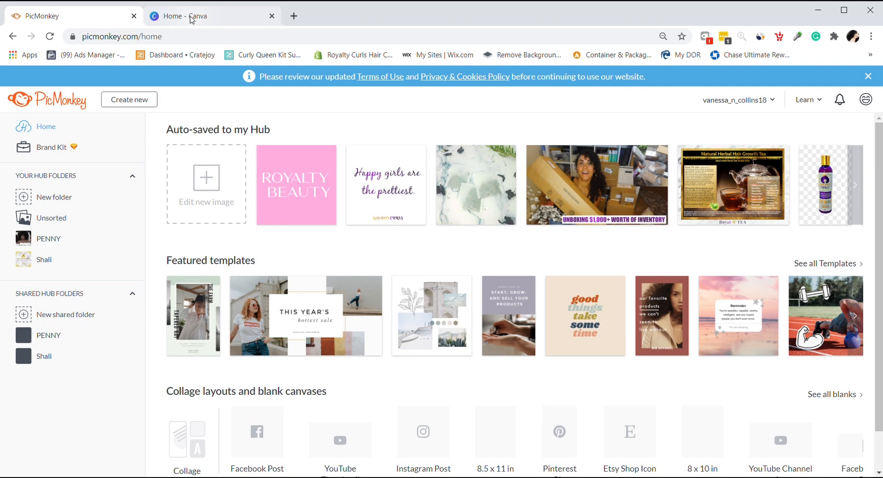
pyautogui.click(192, 19)
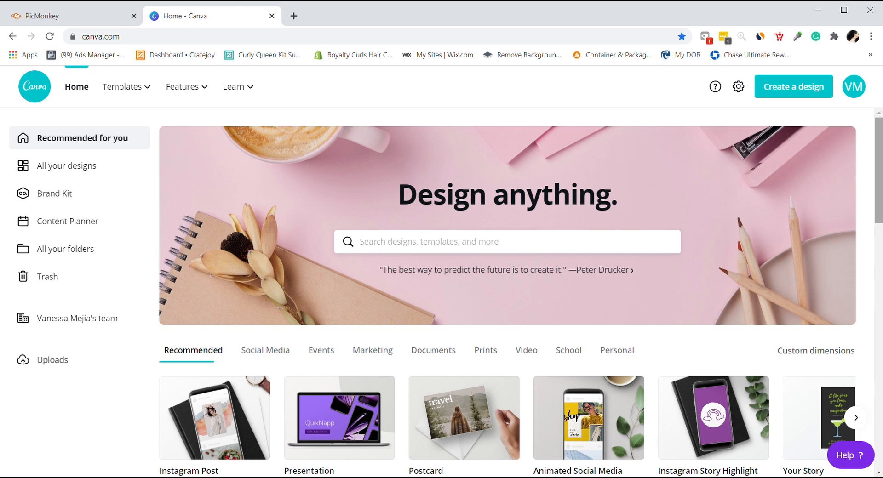
pyautogui.scroll(-2, 509, 232)
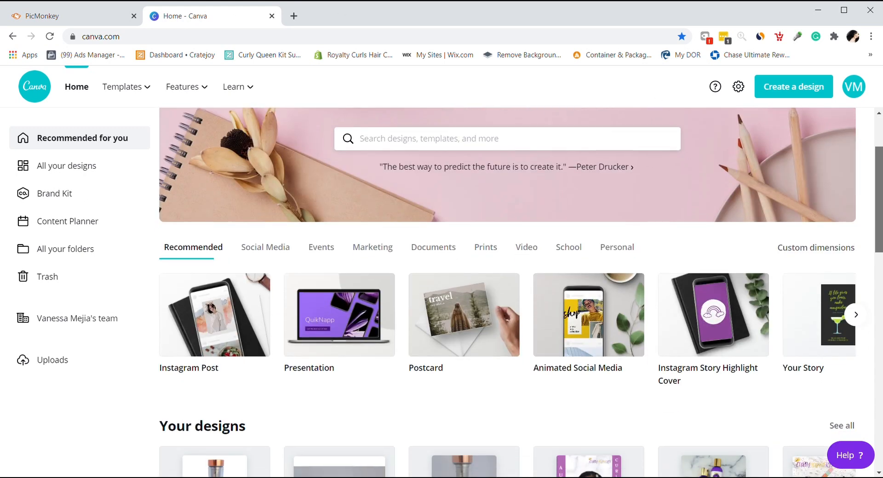
pyautogui.scroll(-1, 301, 221)
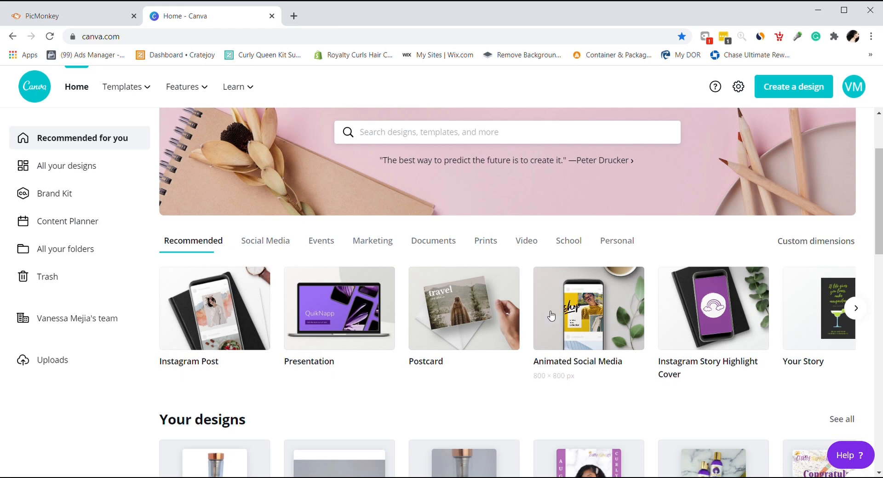
pyautogui.click(856, 309)
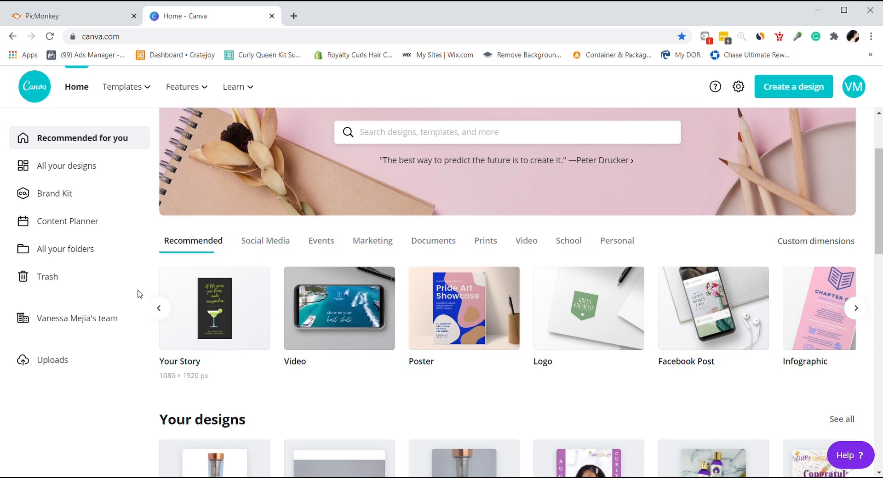
pyautogui.click(158, 318)
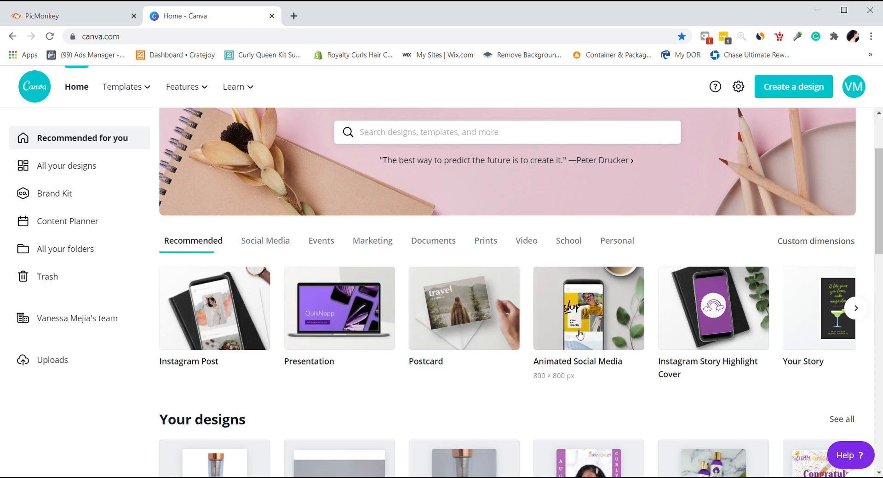
pyautogui.click(855, 310)
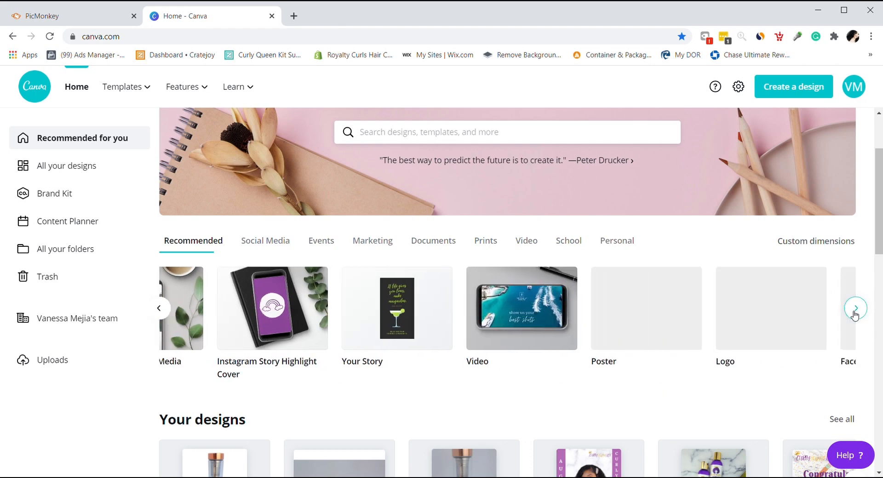
pyautogui.click(854, 314)
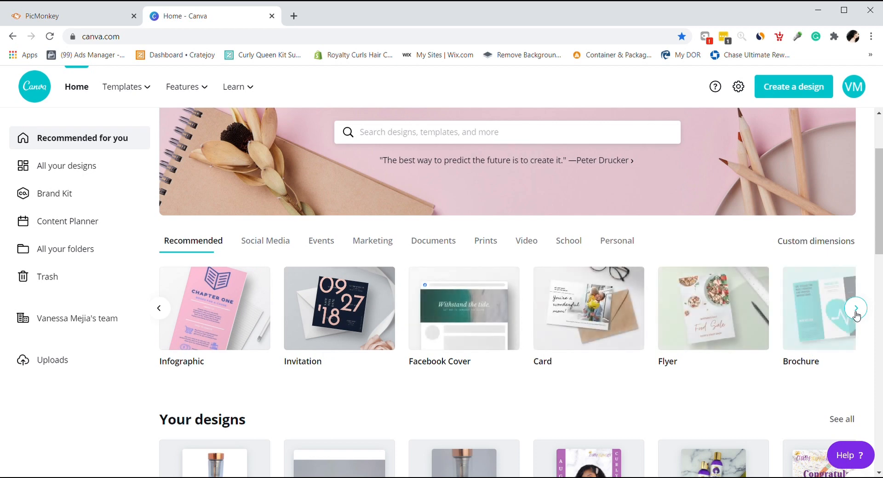
pyautogui.click(856, 316)
pyautogui.click(856, 316)
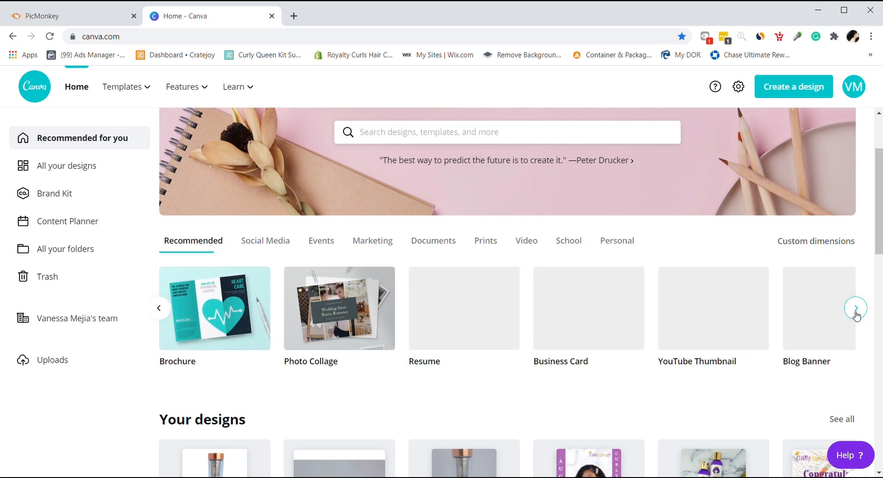
pyautogui.scroll(-1, 521, 293)
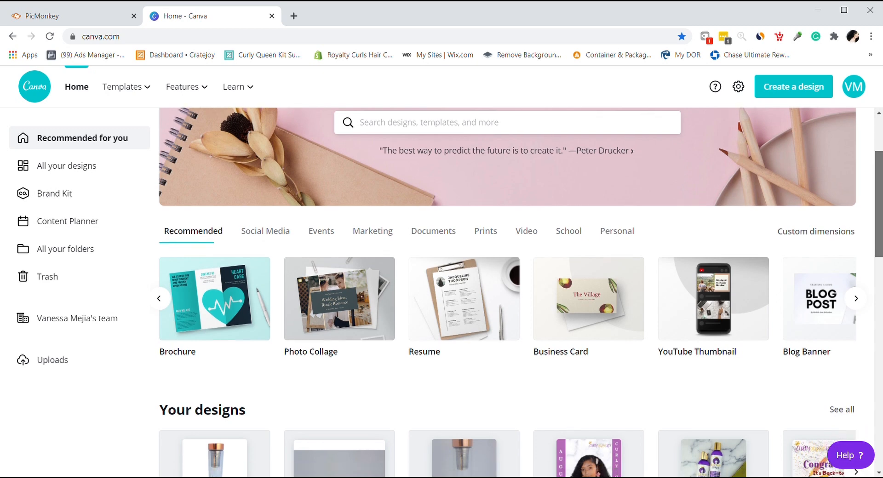
pyautogui.scroll(1, 865, 345)
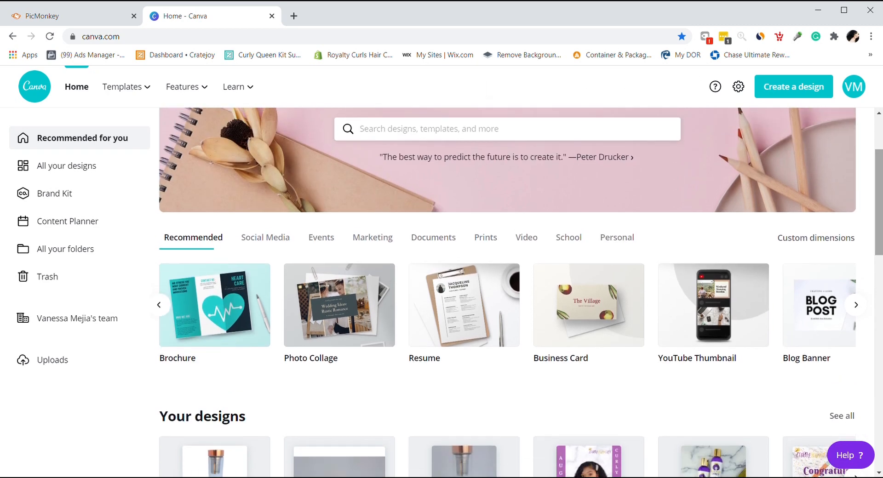
pyautogui.click(864, 309)
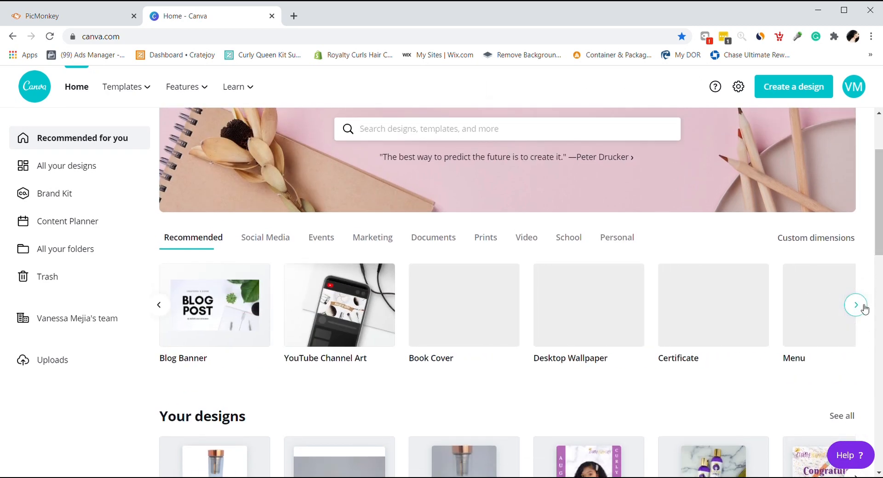
# - Examine the saved designs and the template categories further down the Canva home page, including Instagram posts, Facebook posts and logos
pyautogui.scroll(-2, 865, 309)
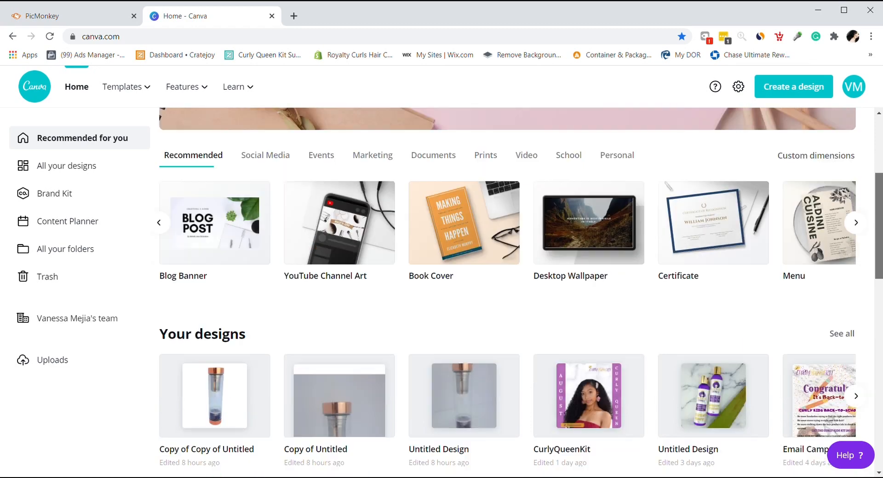
pyautogui.scroll(-7, 506, 294)
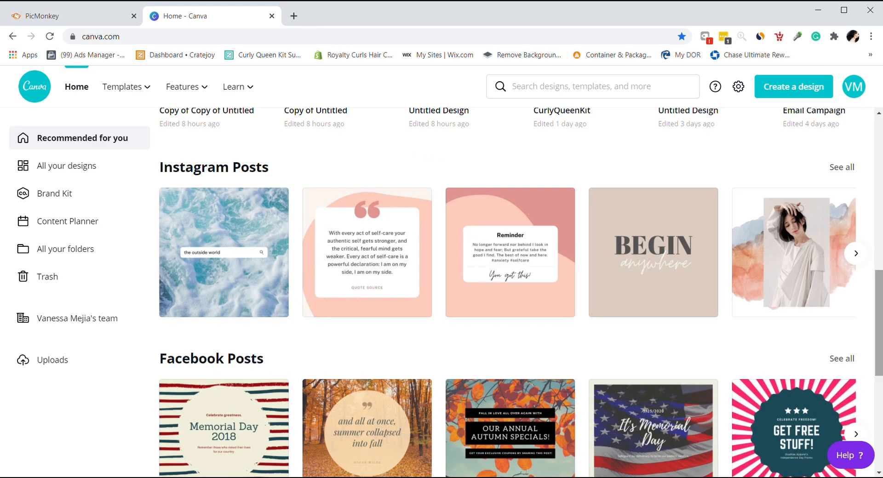
pyautogui.scroll(-5, 879, 322)
pyautogui.scroll(-15, 521, 293)
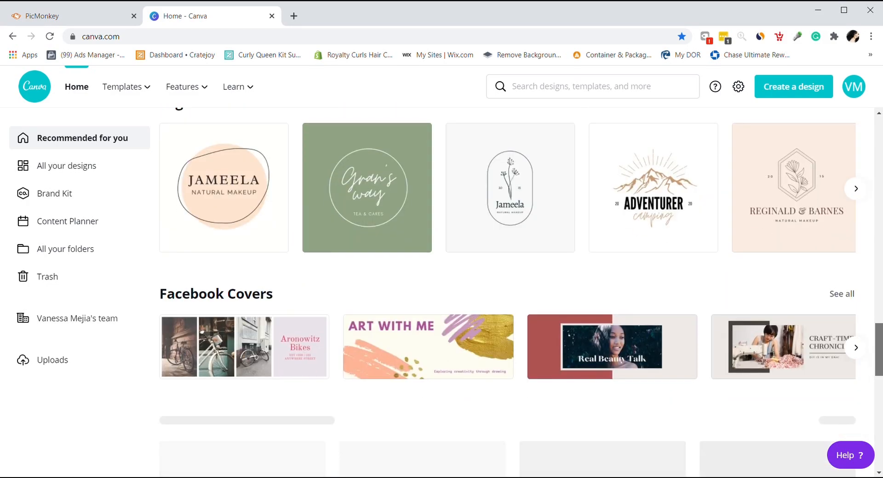
pyautogui.moveTo(879, 350); pyautogui.dragTo(867, 188)
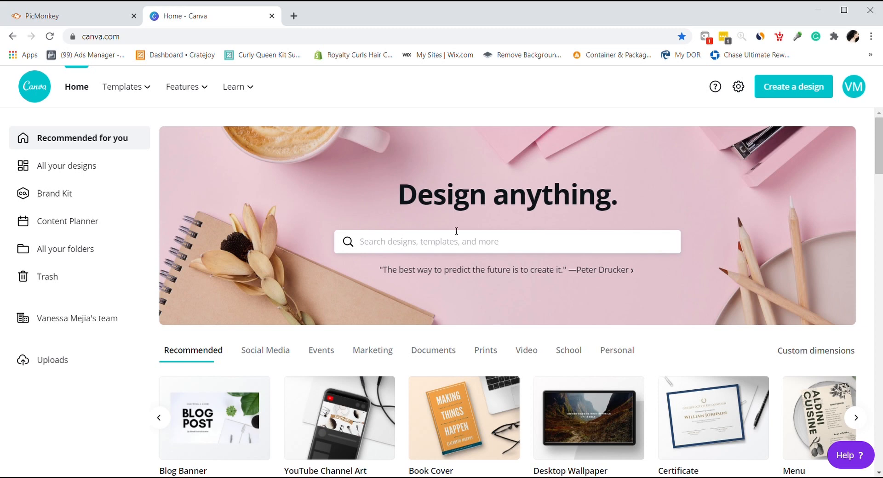
pyautogui.click(811, 96)
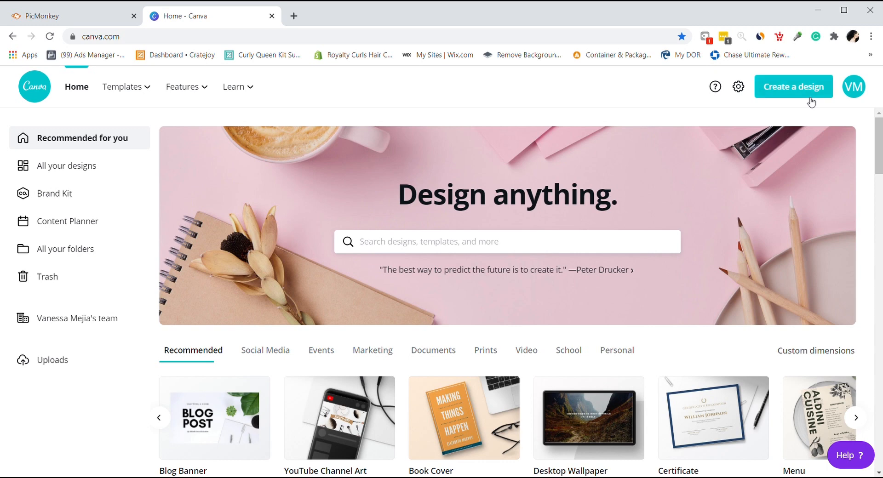
pyautogui.click(726, 146)
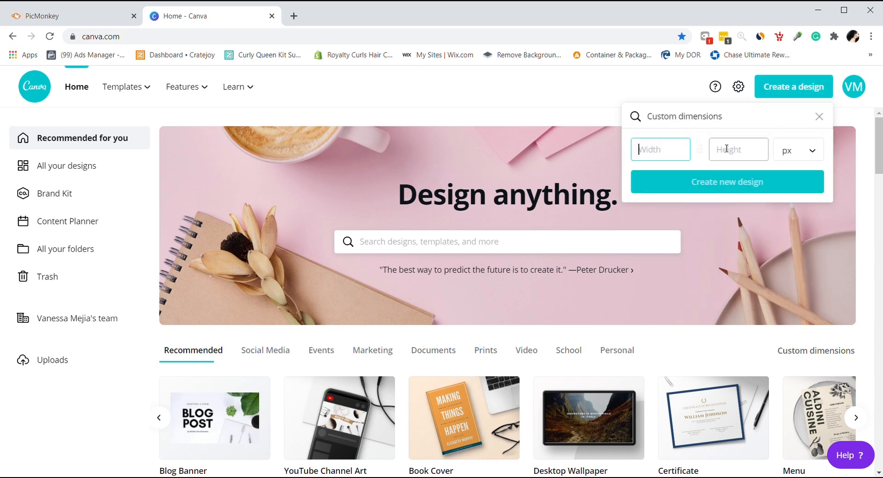
pyautogui.click(805, 154)
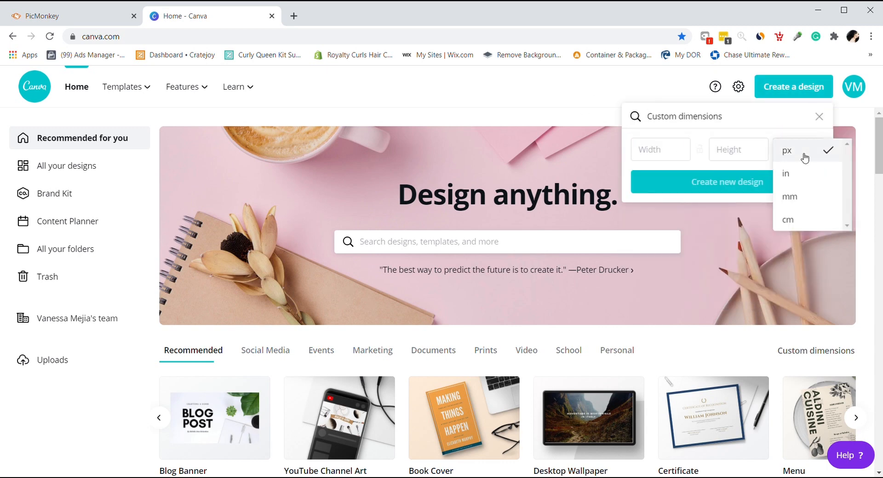
pyautogui.click(803, 180)
pyautogui.click(655, 155)
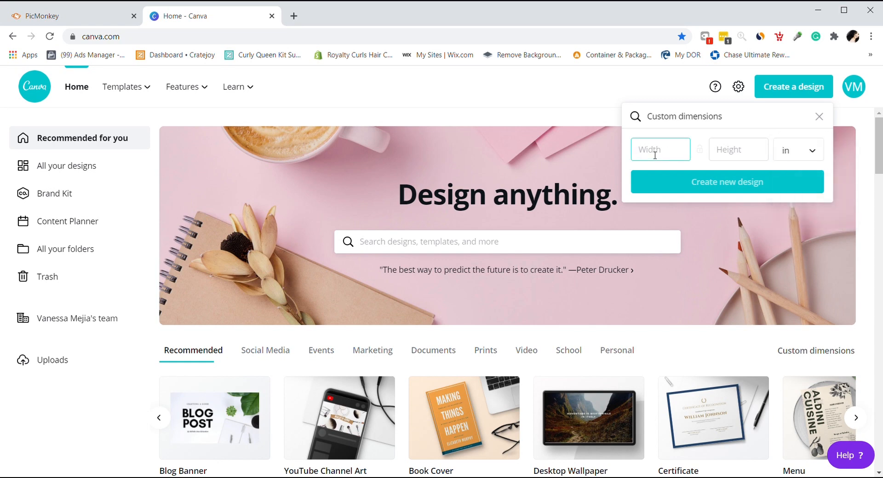
pyautogui.write('4')
pyautogui.press('BackSpace')
pyautogui.click(526, 102)
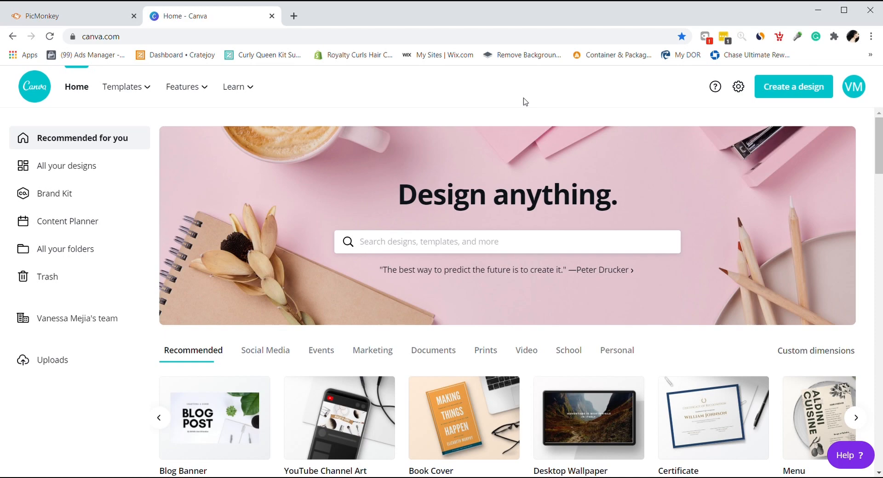
# - Switch to PicMonkey and open the blank canvas sizes for a new design
pyautogui.click(103, 18)
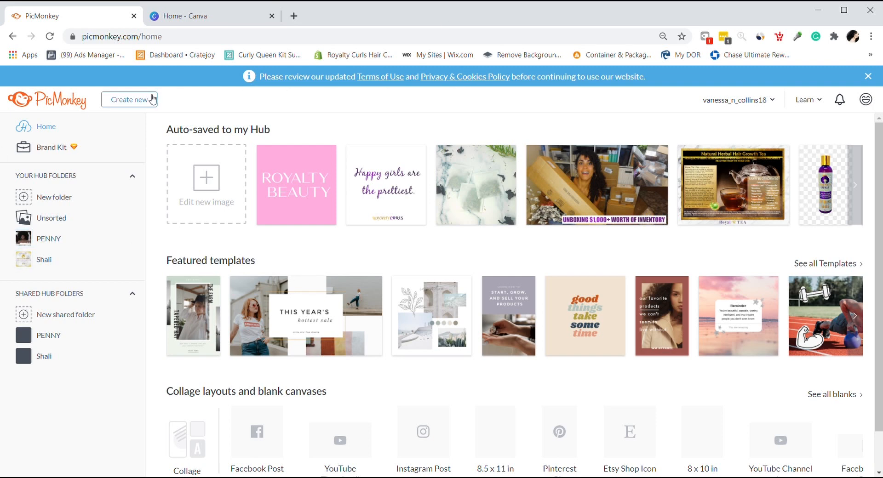
pyautogui.click(153, 99)
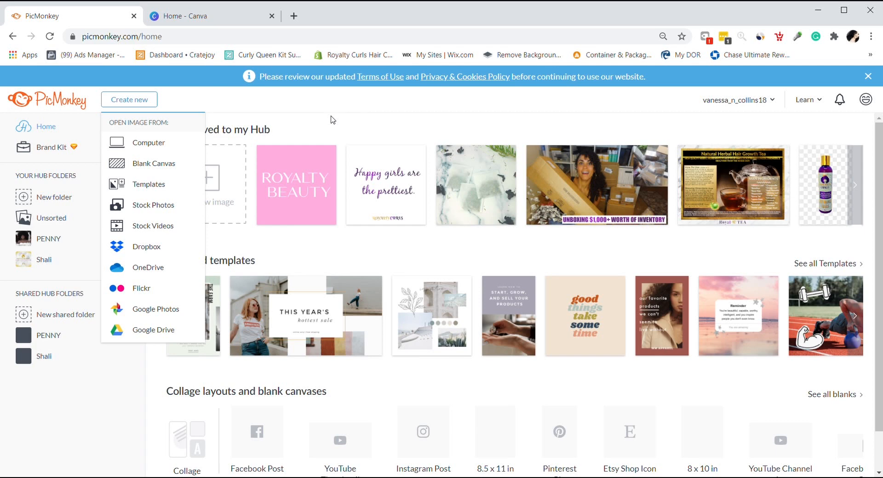
pyautogui.click(131, 142)
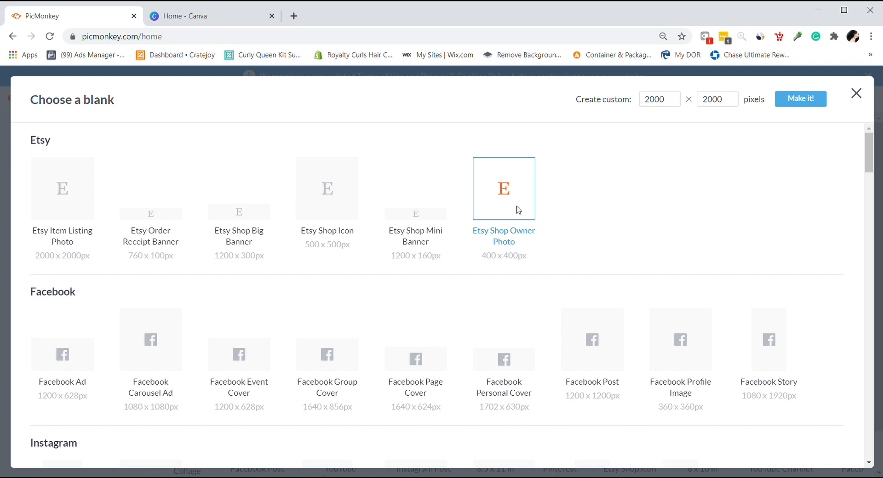
# - Examine the preset blank canvas sizes for Etsy, Facebook, Instagram and LinkedIn, and the custom size option
pyautogui.moveTo(874, 171); pyautogui.dragTo(874, 200)
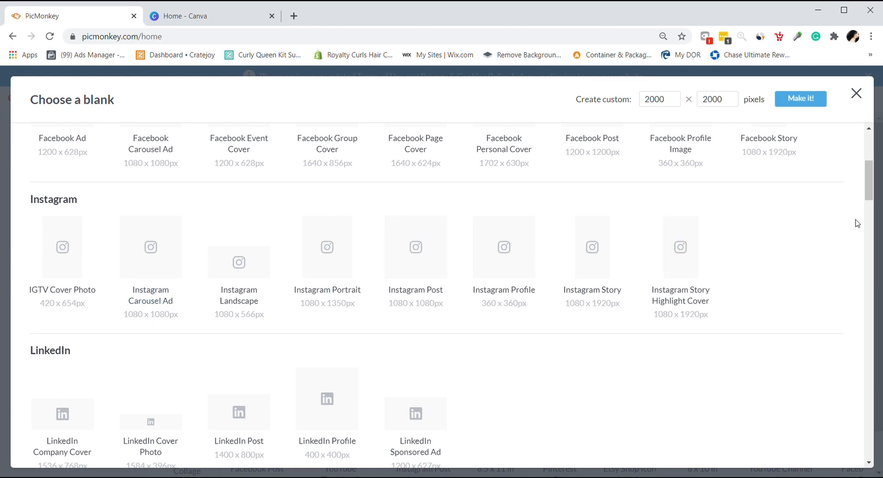
pyautogui.moveTo(870, 198); pyautogui.dragTo(869, 154)
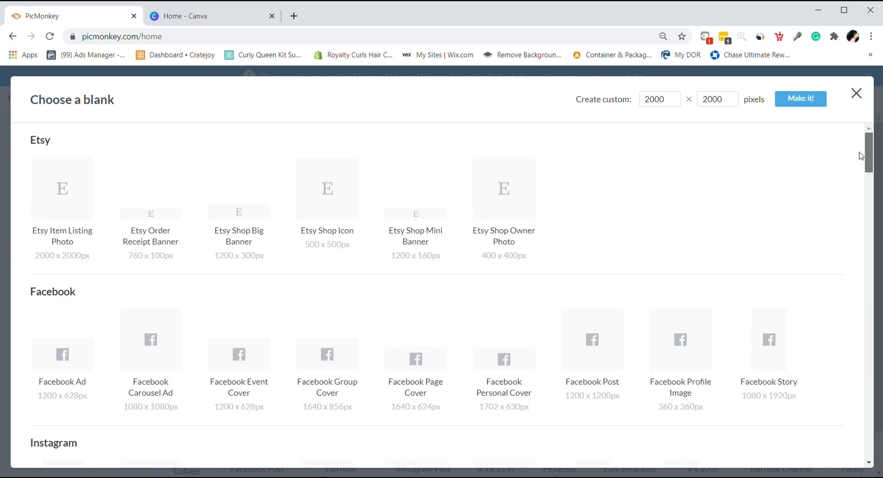
pyautogui.click(669, 104)
# - Search the web in a new browser tab for "convert pixels to inches"
pyautogui.click(294, 16)
pyautogui.write('convert')
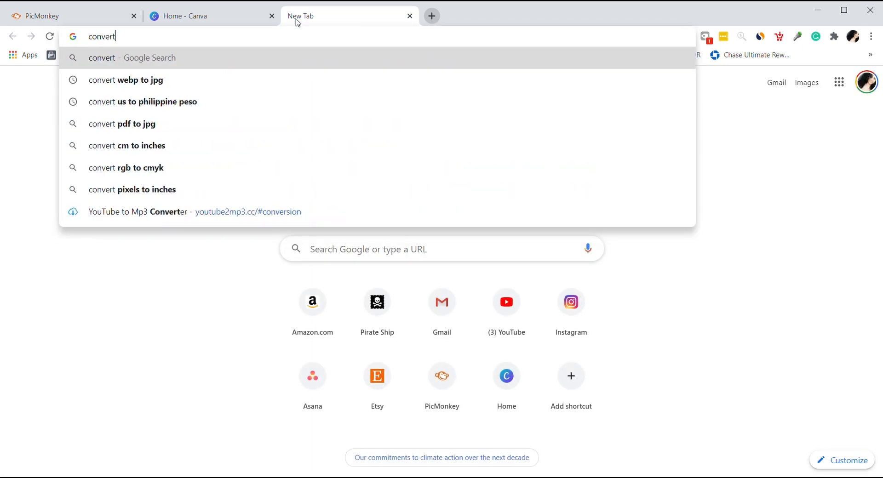
pyautogui.write(' pixels to inches')
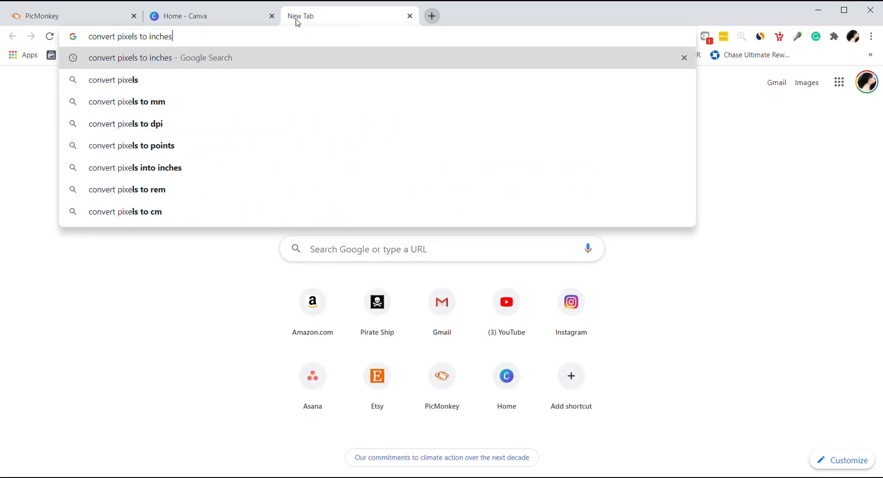
pyautogui.press('Return')
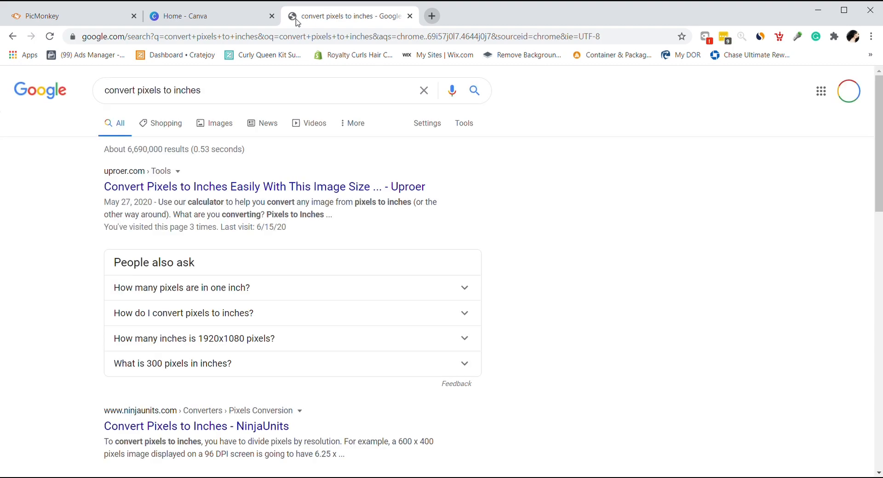
# - Open the UnitConverters.net Pixel (X) to Inch converter from the search results
pyautogui.click(210, 187)
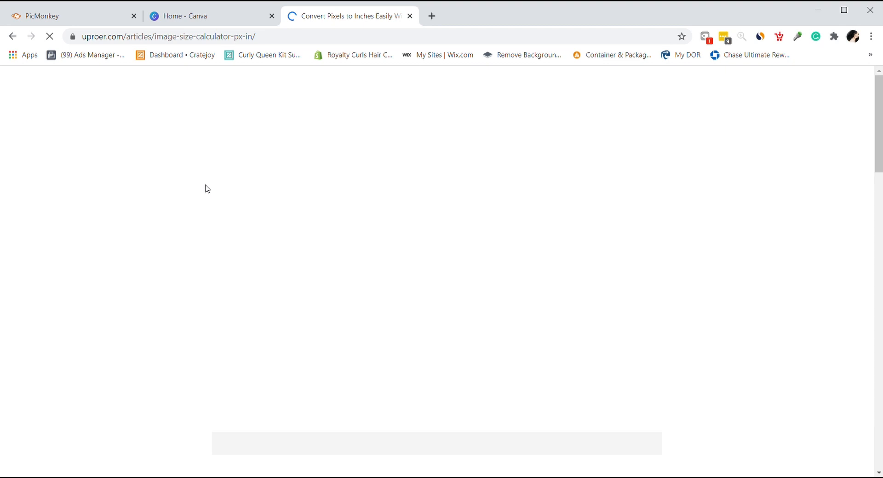
pyautogui.click(12, 37)
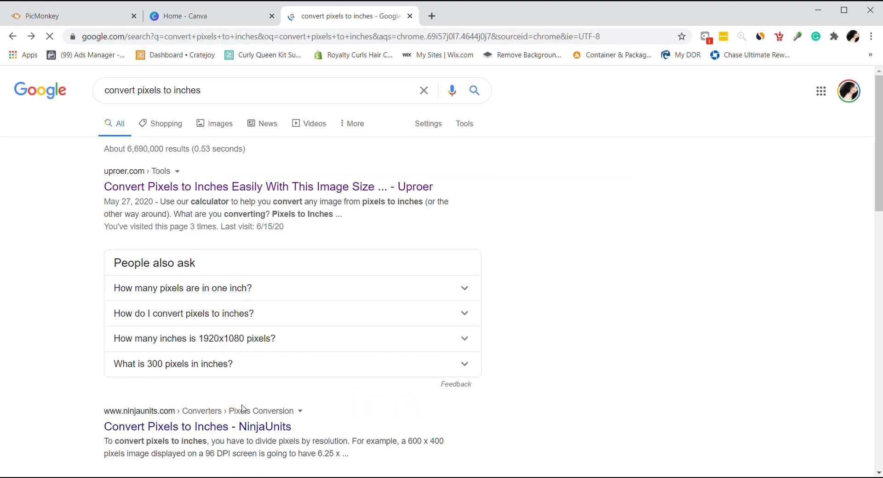
pyautogui.moveTo(879, 128); pyautogui.dragTo(879, 177)
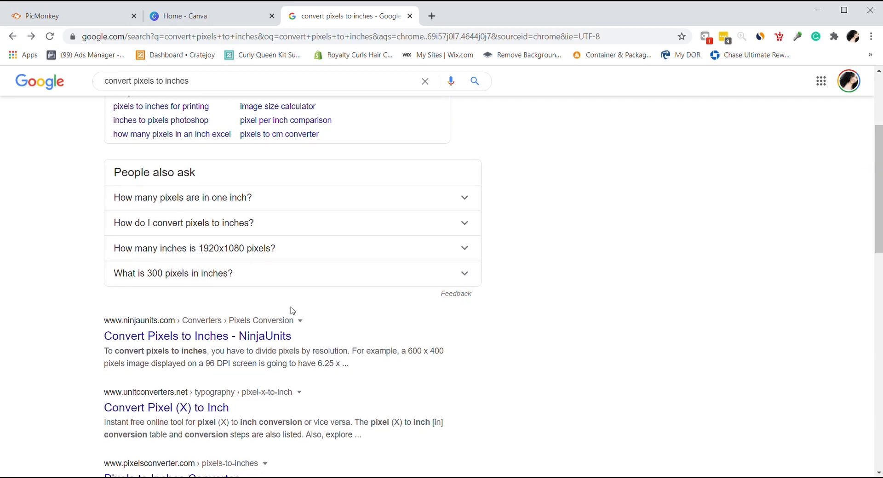
pyautogui.click(205, 399)
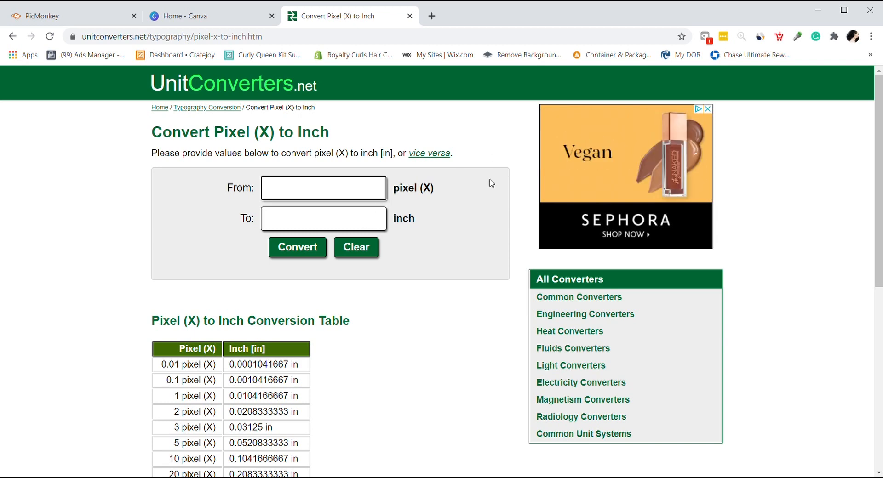
# - Convert 4 inches to pixels in the UnitConverters.net converter
pyautogui.click(371, 217)
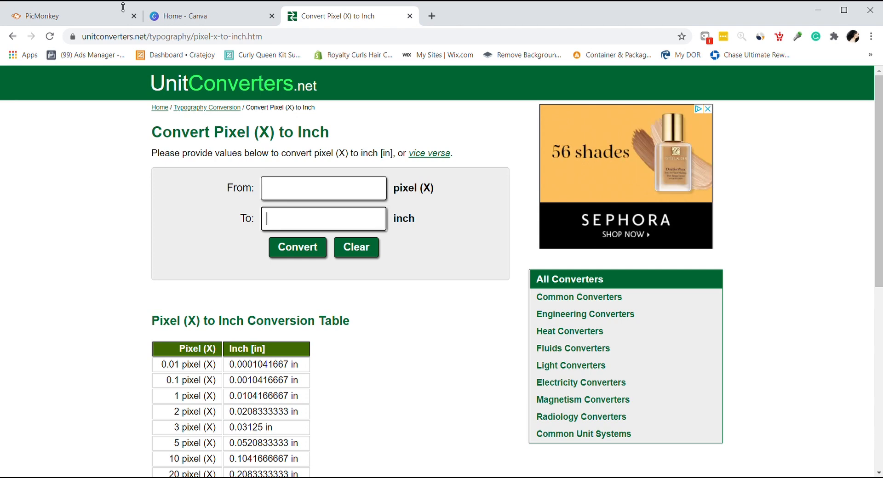
pyautogui.click(44, 19)
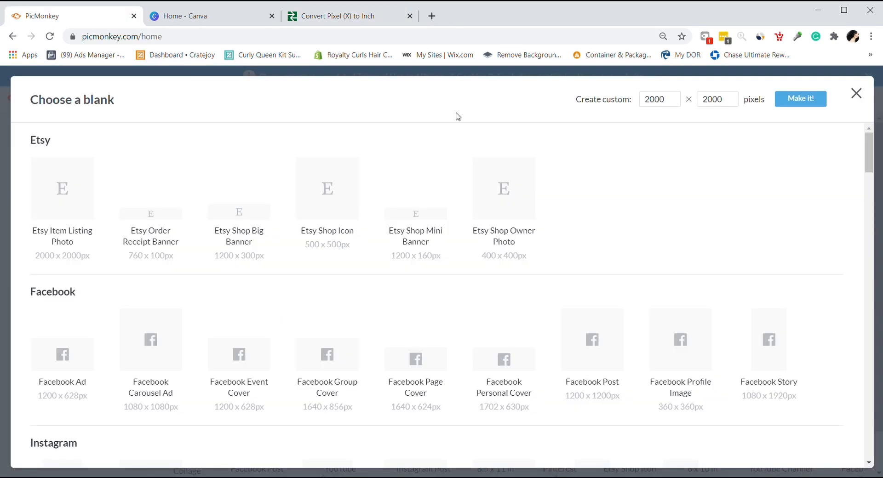
pyautogui.click(358, 10)
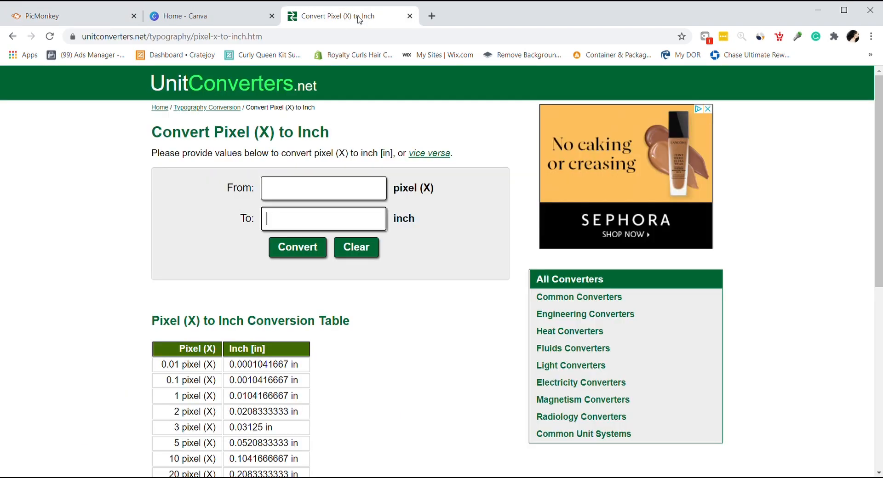
pyautogui.click(339, 201)
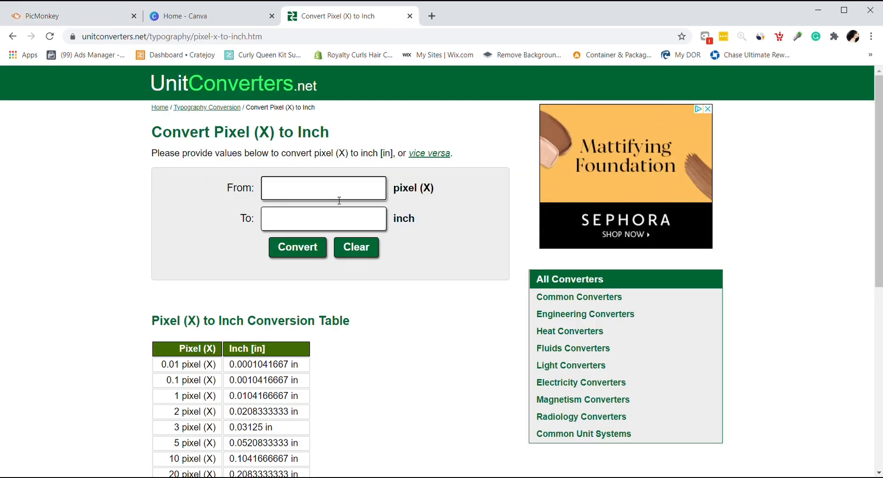
pyautogui.write('4')
pyautogui.press('BackSpace')
pyautogui.click(332, 220)
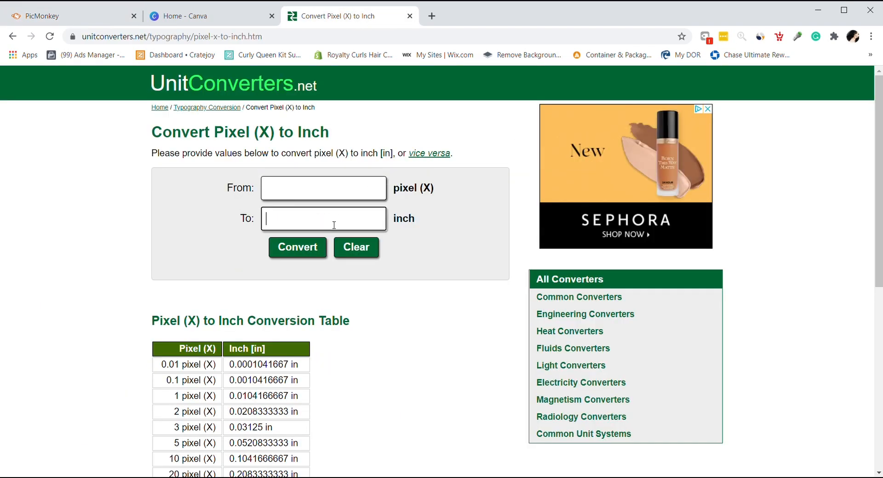
pyautogui.write('4')
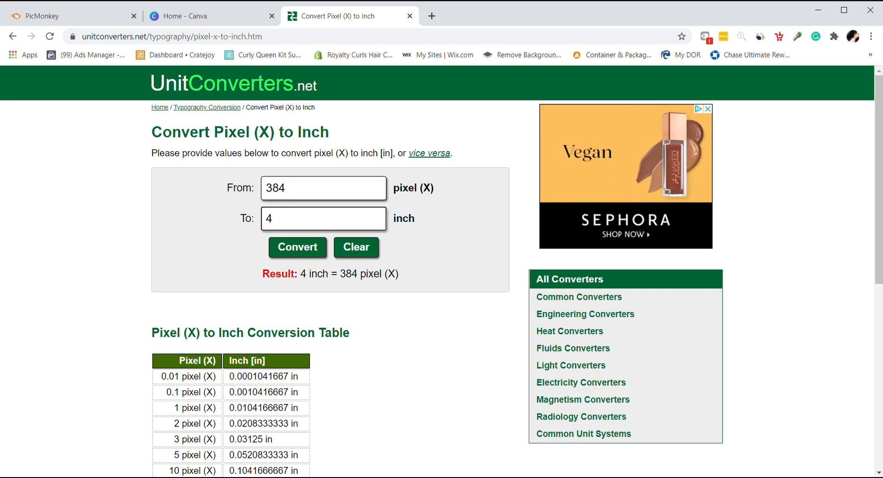
# - Switch to PicMonkey and set the custom blank canvas width to 384 pixels
pyautogui.click(92, 18)
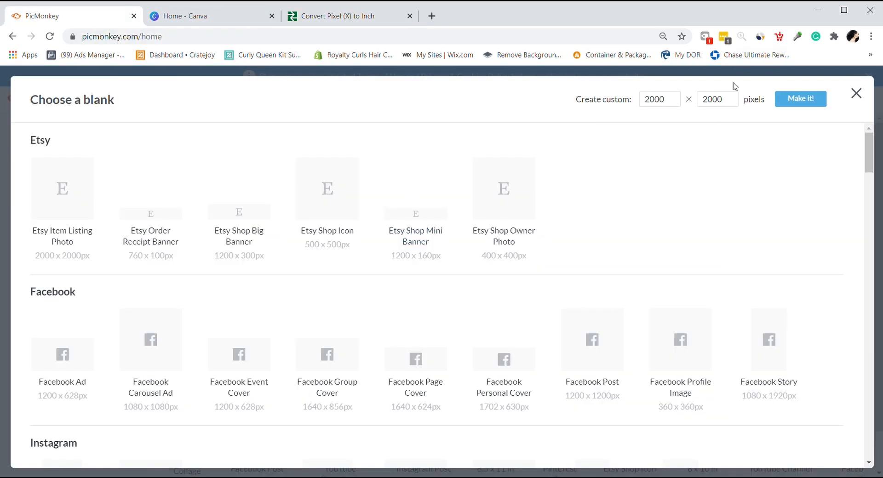
pyautogui.doubleClick(676, 95)
pyautogui.write('384')
# - Return to the UnitConverters.net converter and convert 9 inches to pixels
pyautogui.click(284, 24)
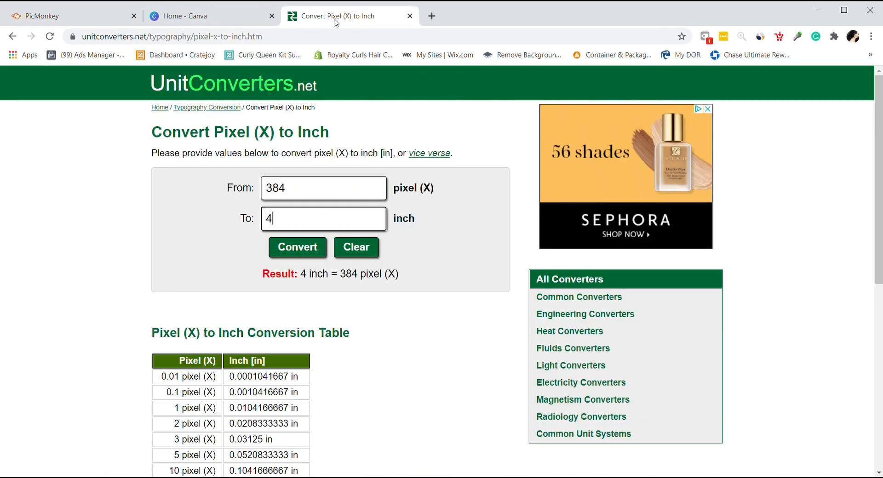
pyautogui.moveTo(327, 215); pyautogui.dragTo(252, 231)
pyautogui.write('9')
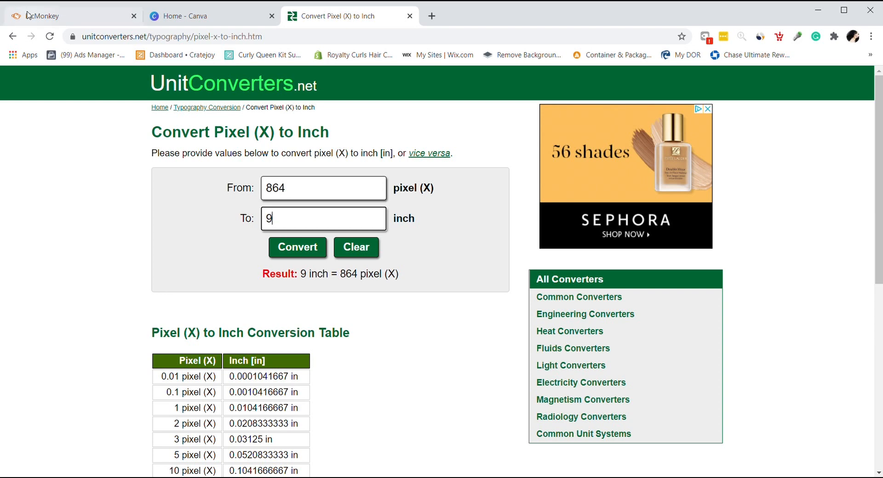
# - Switch to PicMonkey, set the custom canvas height to 864 pixels, and create the blank canvas
pyautogui.click(41, 16)
pyautogui.doubleClick(720, 100)
pyautogui.write('864')
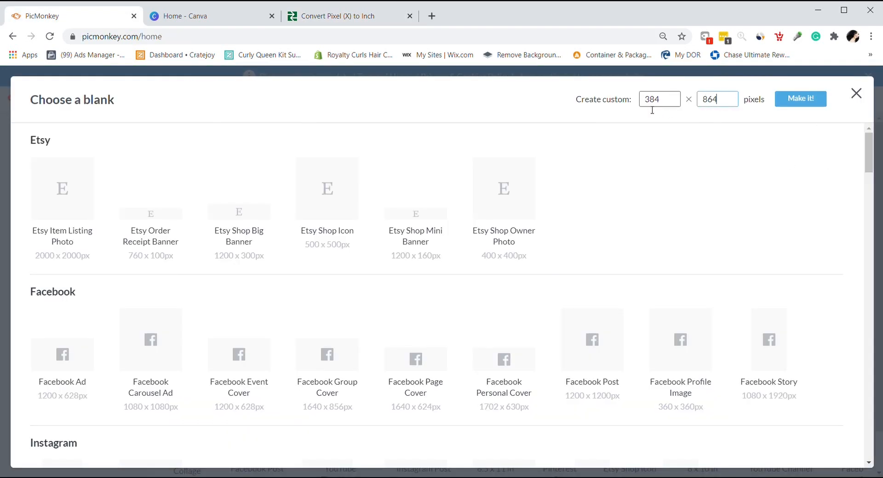
pyautogui.click(801, 99)
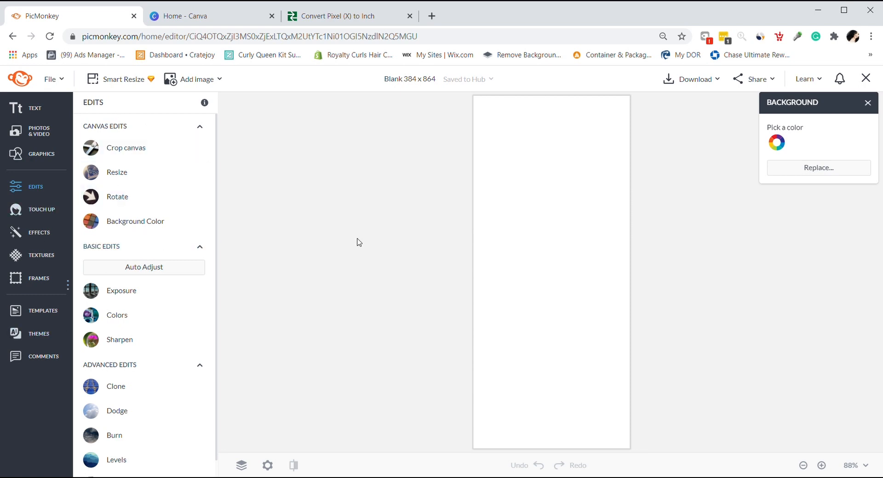
# - View the Canva home page and return to the blank design in PicMonkey
pyautogui.click(198, 17)
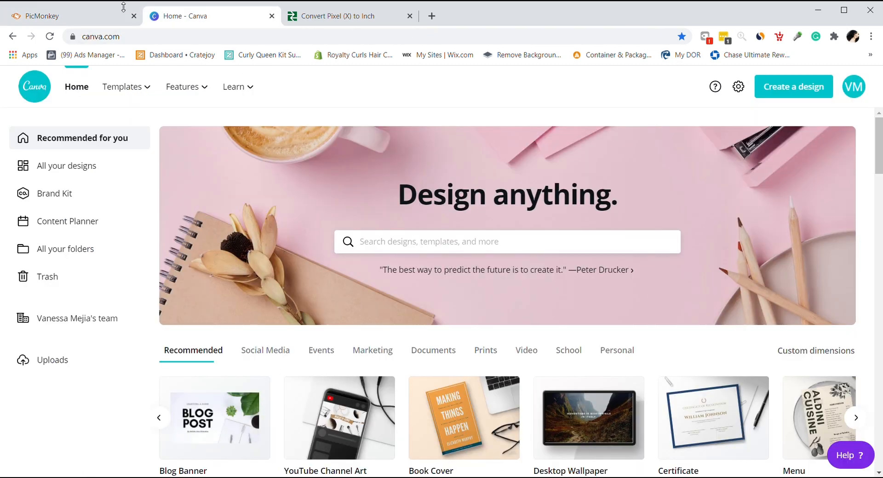
pyautogui.click(63, 23)
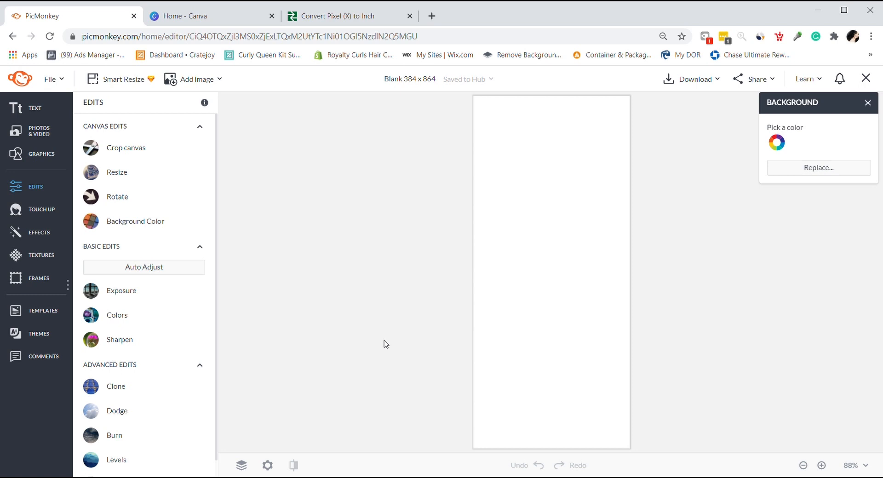
# - Rotate the blank canvas a quarter turn clockwise into landscape orientation and apply the rotation
pyautogui.click(167, 203)
pyautogui.click(132, 243)
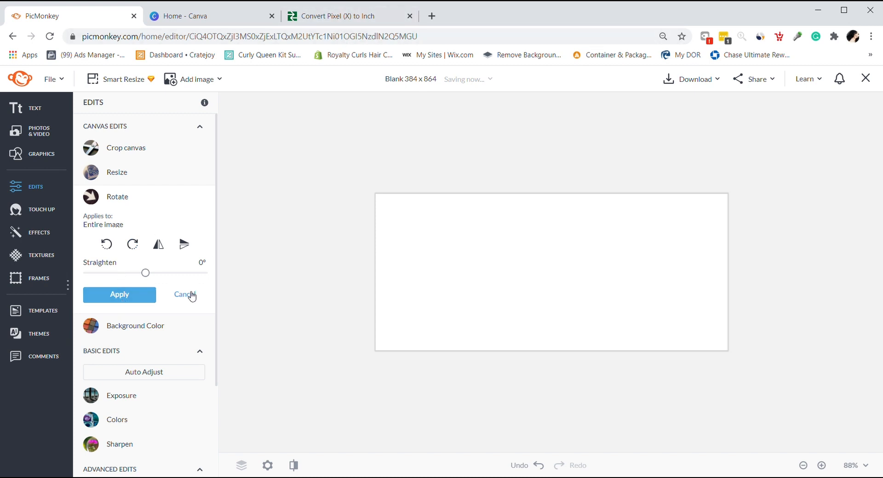
pyautogui.click(119, 298)
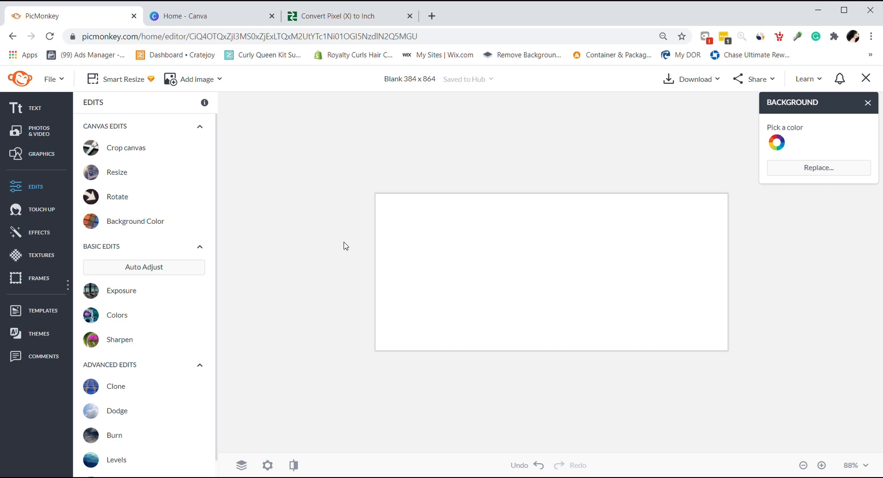
# - Try out several Color Gradients textures on the canvas background and discard them
pyautogui.click(40, 258)
pyautogui.click(255, 183)
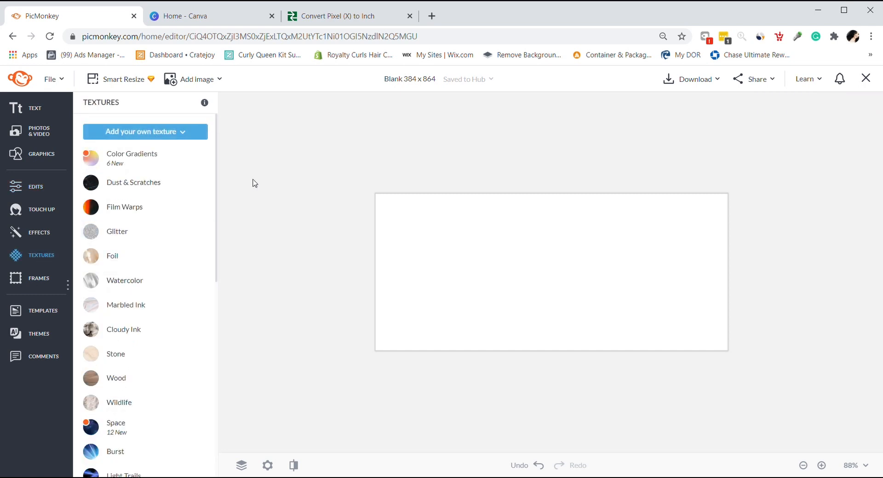
pyautogui.click(156, 159)
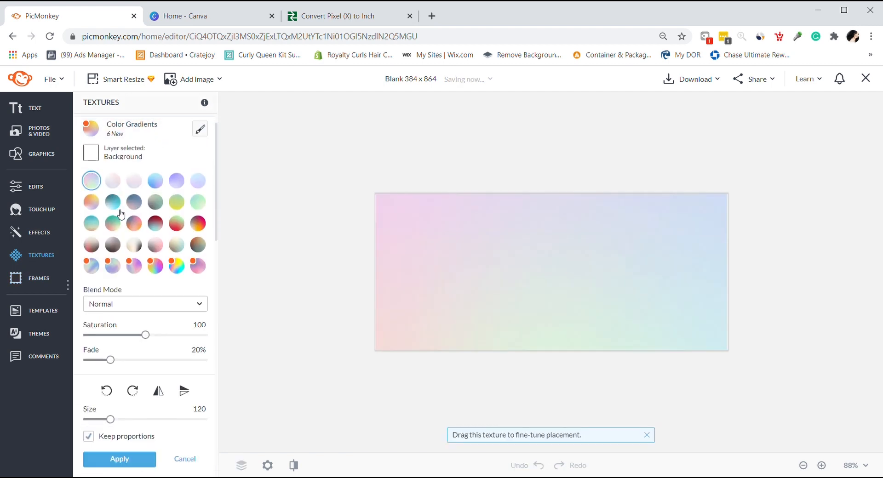
pyautogui.click(156, 182)
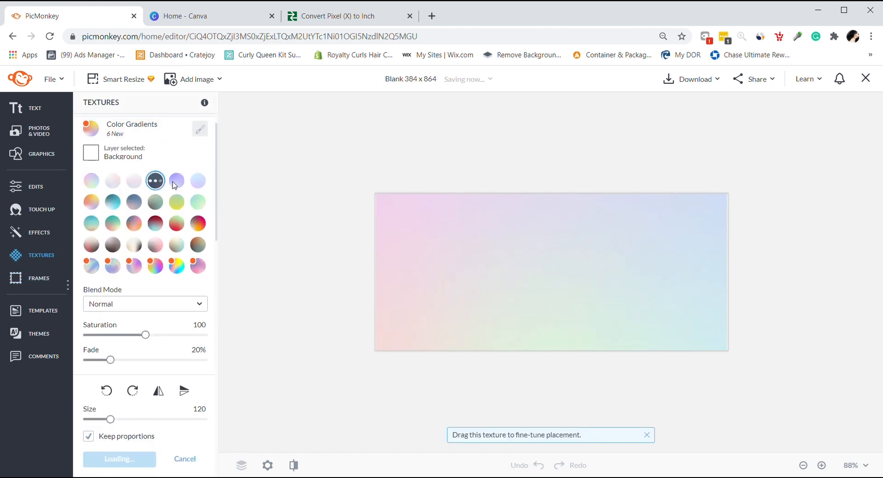
pyautogui.click(177, 182)
pyautogui.click(198, 203)
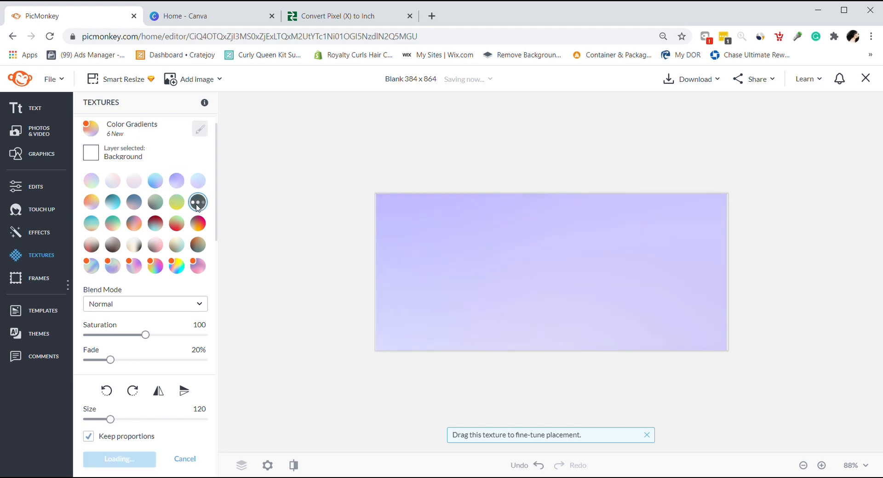
pyautogui.click(178, 208)
pyautogui.click(138, 225)
pyautogui.click(162, 231)
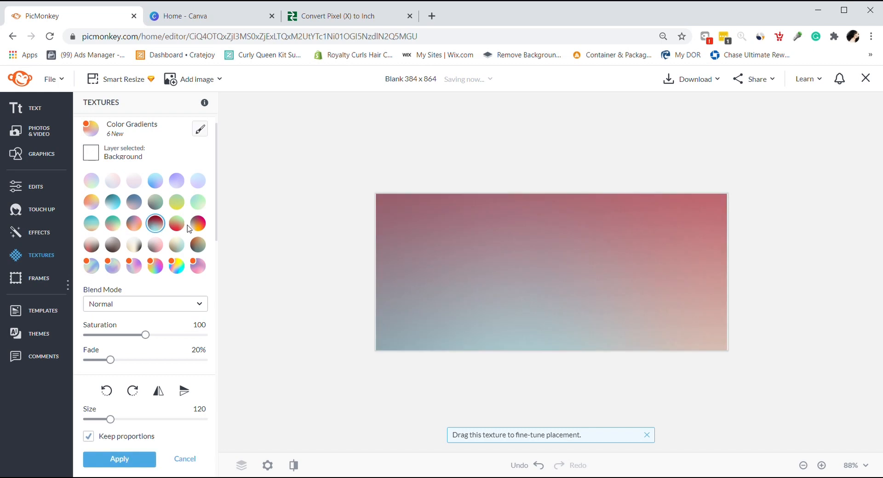
pyautogui.click(198, 225)
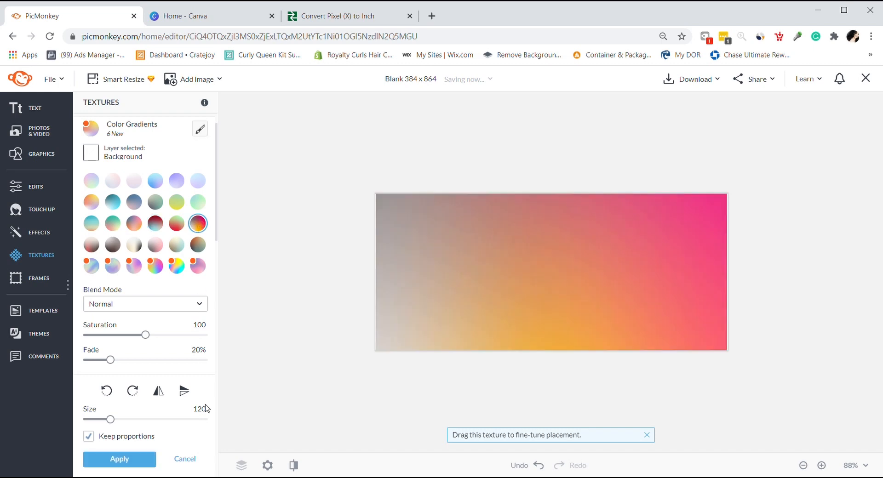
pyautogui.click(191, 463)
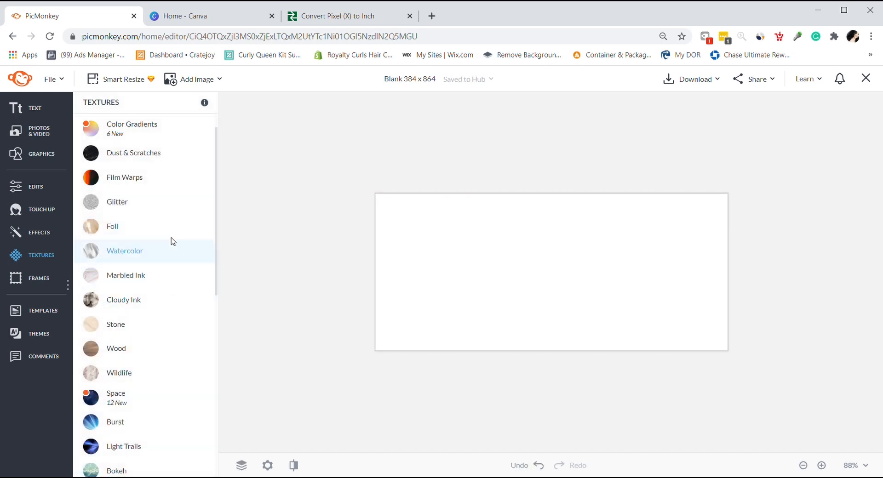
# - Try two Film Warps textures on the canvas background, including the black one with a rainbow arc, and discard them
pyautogui.click(145, 189)
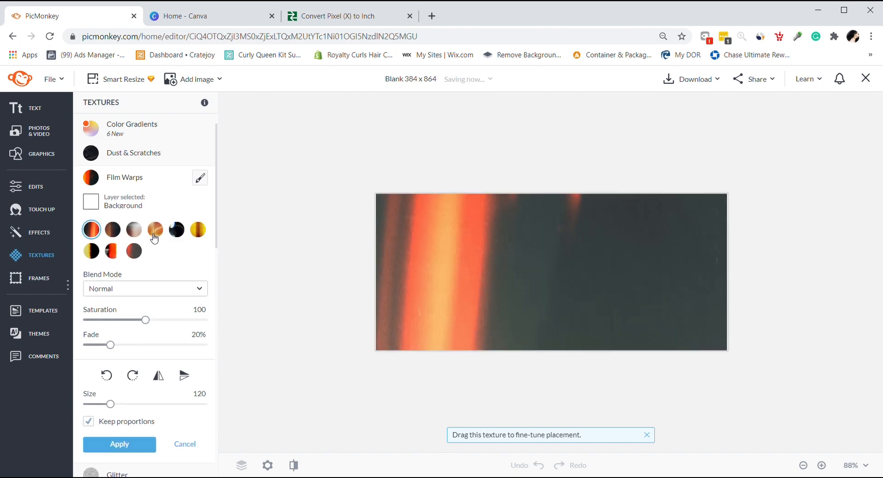
pyautogui.click(175, 233)
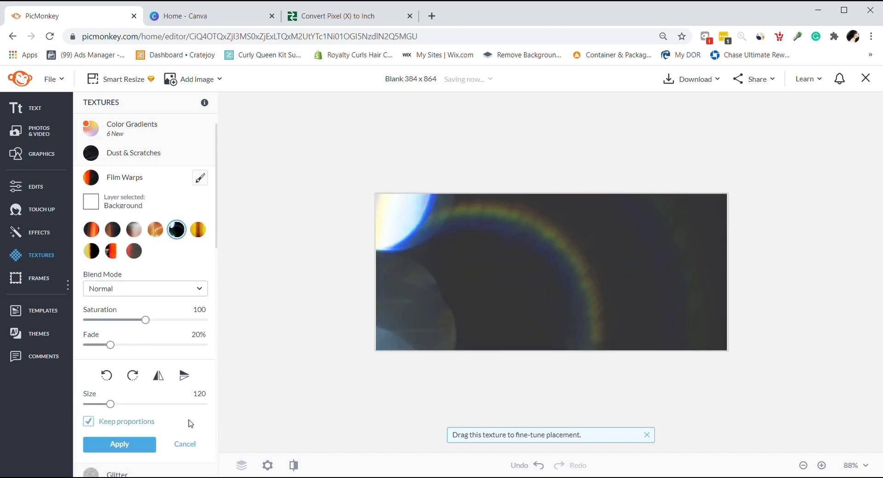
pyautogui.click(186, 449)
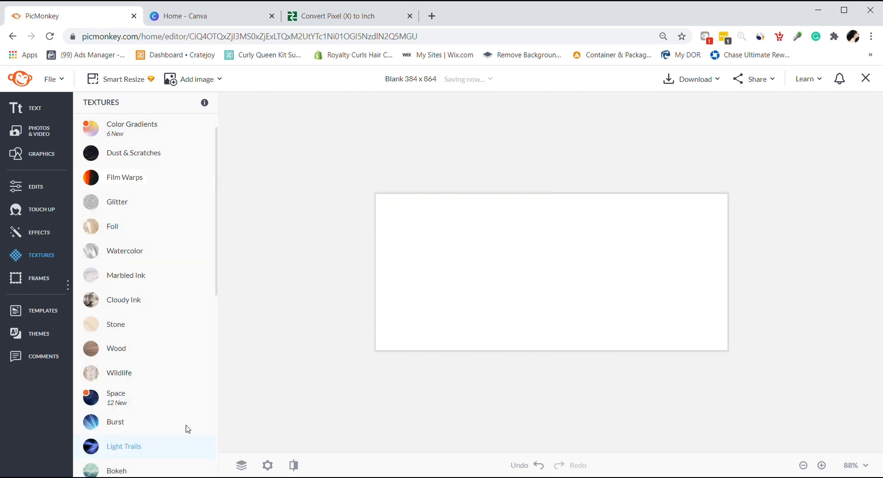
# - Try the default, teal and blue Foil textures on the canvas background and discard them
pyautogui.click(128, 228)
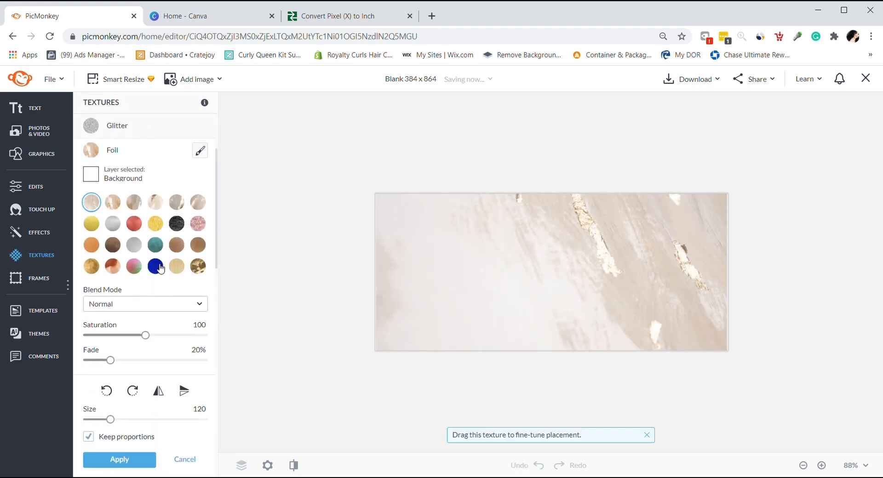
pyautogui.click(156, 246)
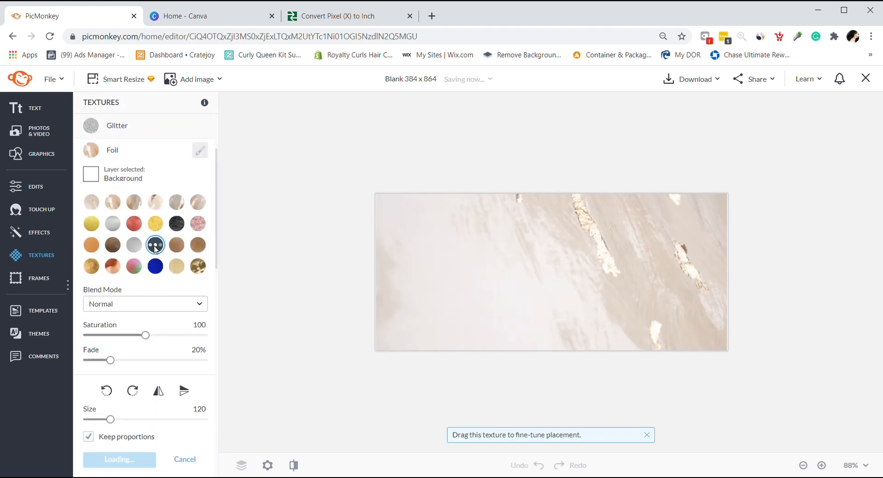
pyautogui.click(155, 266)
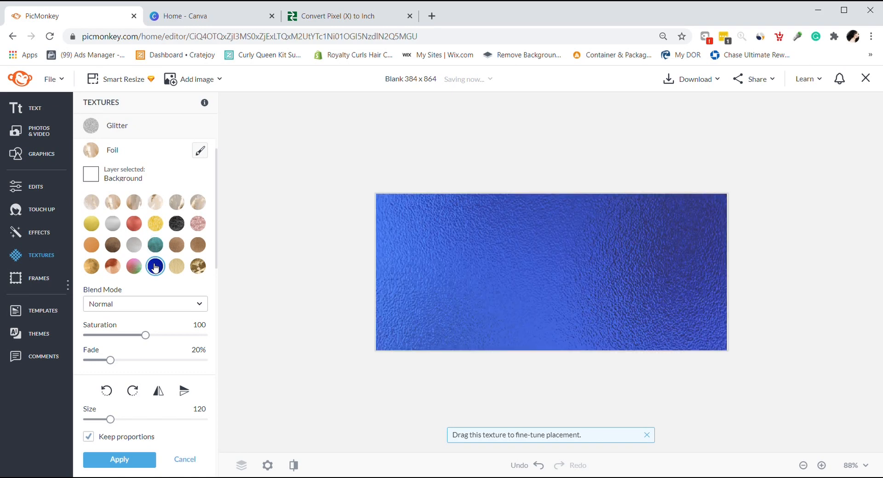
pyautogui.click(193, 466)
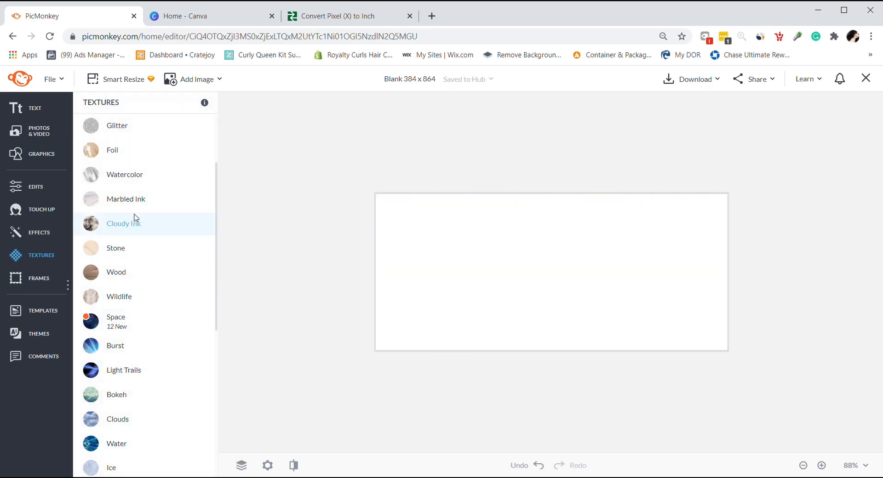
# - Try the default, pink and red Marbled Ink textures on the canvas background and discard them
pyautogui.click(158, 198)
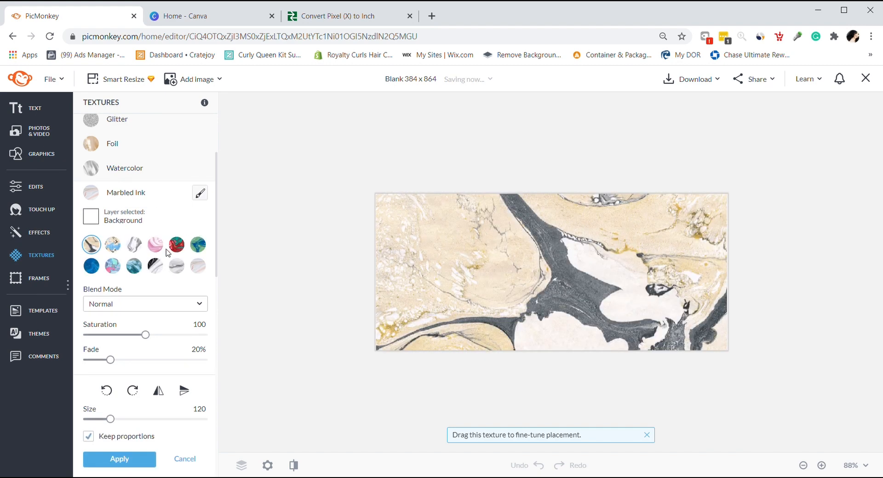
pyautogui.click(156, 247)
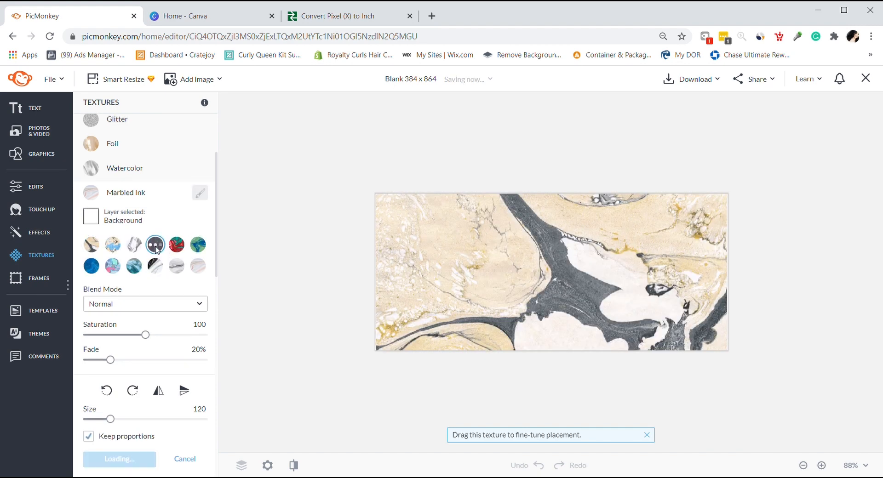
pyautogui.click(180, 252)
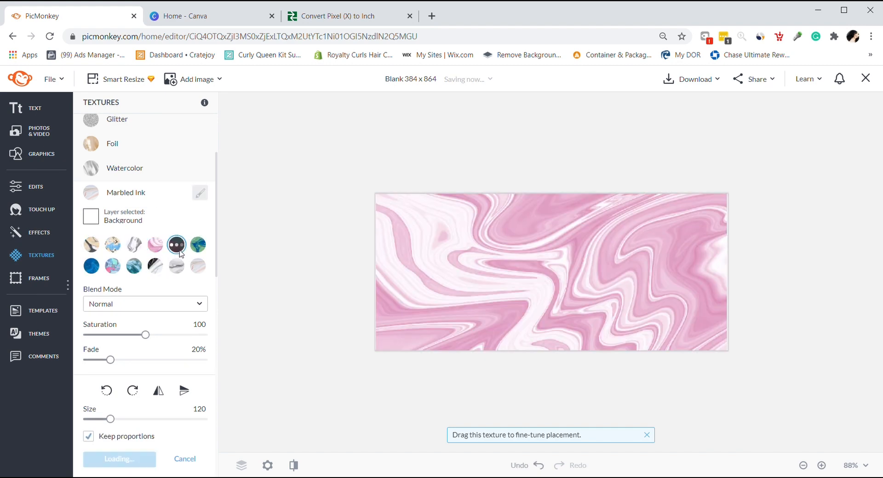
pyautogui.click(186, 460)
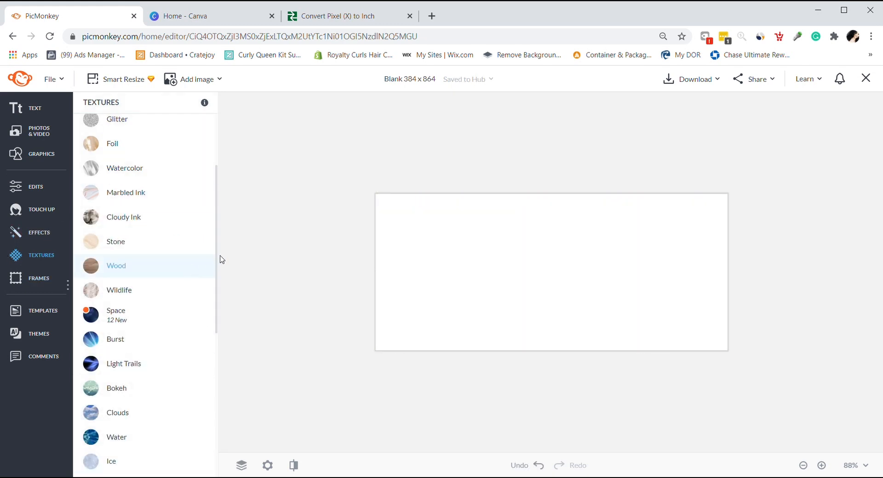
# - Display the available sources for adding a custom texture
pyautogui.moveTo(218, 263); pyautogui.dragTo(216, 138)
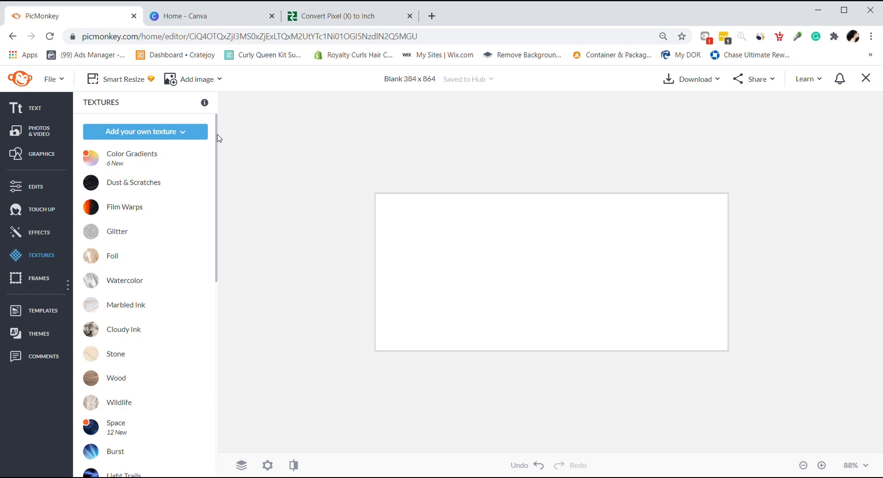
pyautogui.click(180, 134)
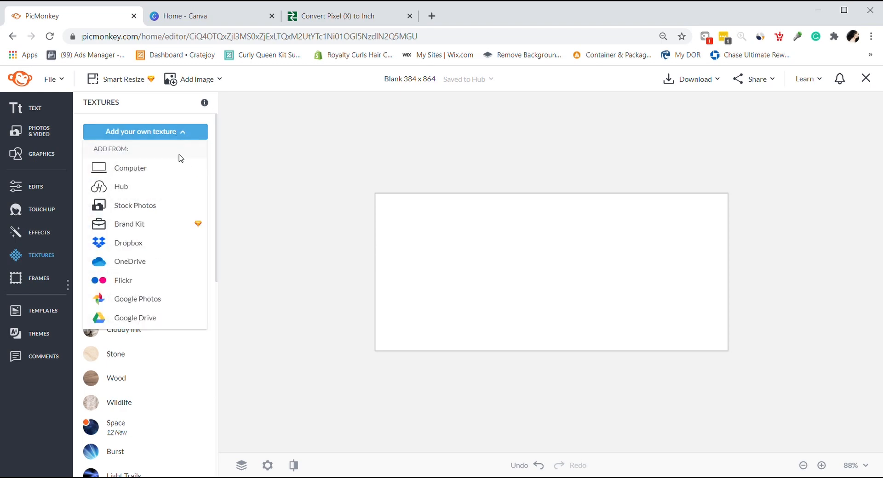
# - Search Google Images for "sparkle gold background" in a new browser tab
pyautogui.click(433, 16)
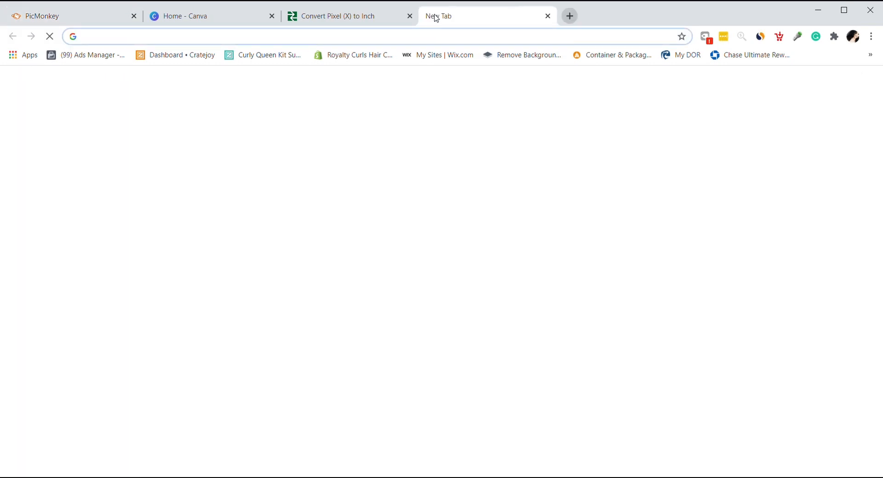
pyautogui.write('marb;e')
pyautogui.press('BackSpace')
pyautogui.press('BackSpace')
pyautogui.press('BackSpace')
pyautogui.press('BackSpace')
pyautogui.press('BackSpace')
pyautogui.press('BackSpace')
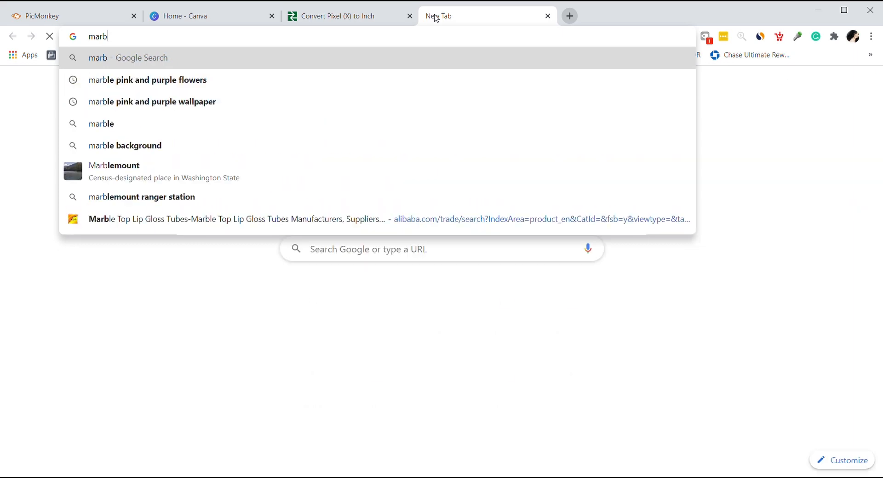
pyautogui.write('spa')
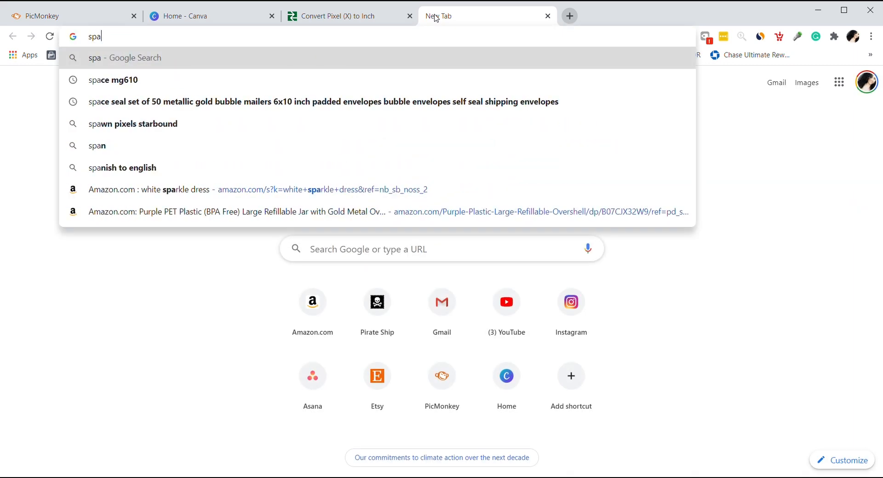
pyautogui.write('rkle gold background')
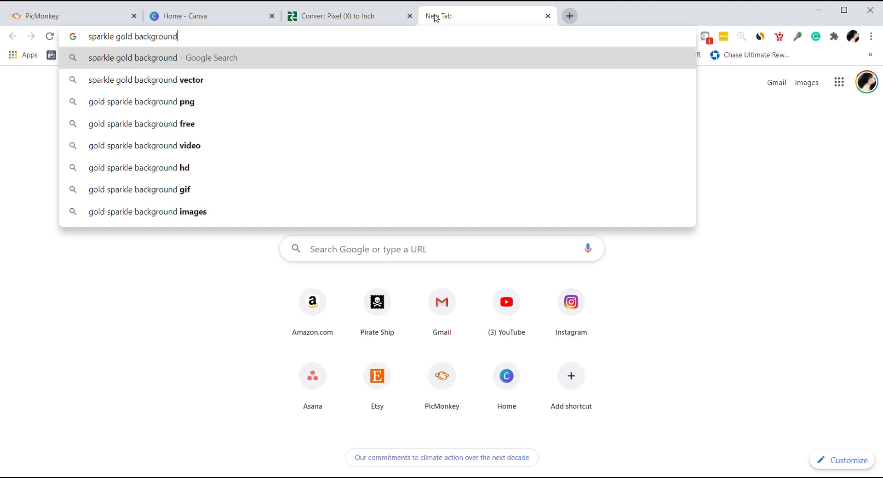
pyautogui.press('Return')
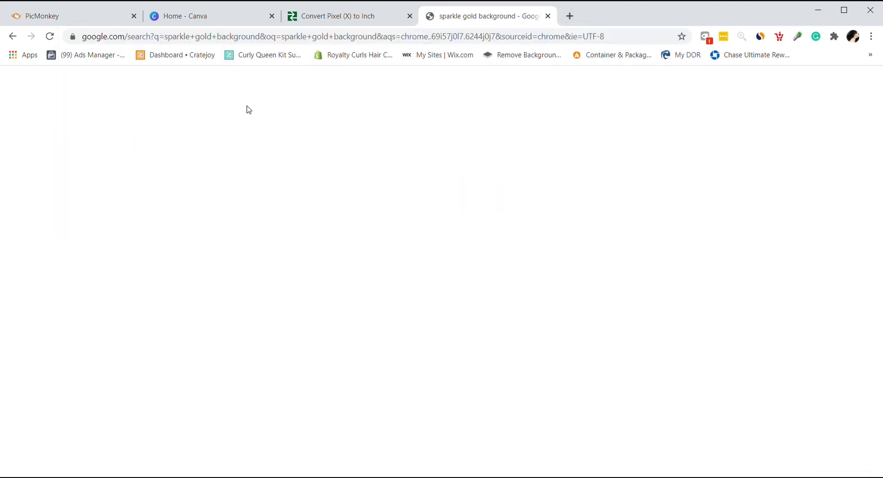
pyautogui.click(162, 124)
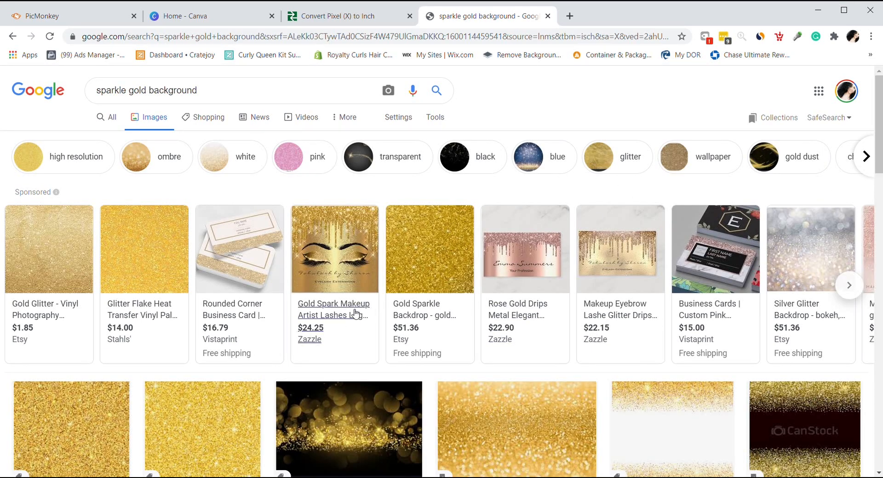
# - Browse the gold sparkle images and preview the Gold Glitter Sparkle Background from Depositphotos
pyautogui.moveTo(350, 285)
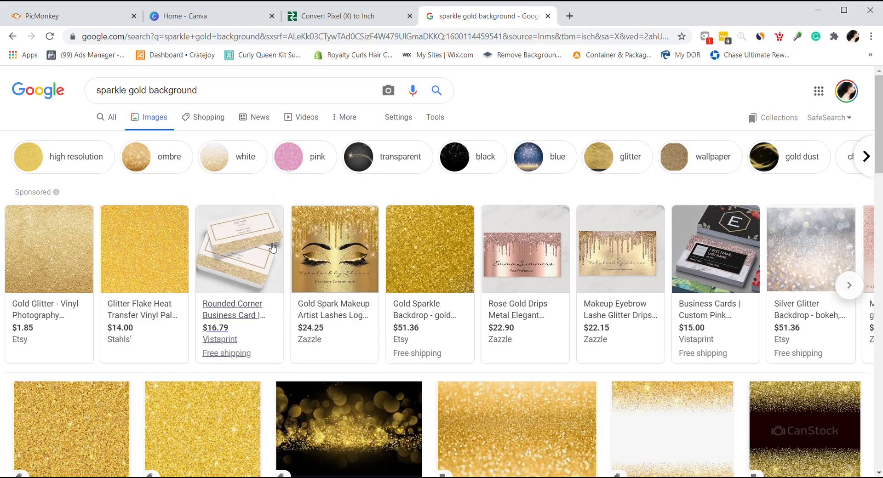
pyautogui.scroll(-4, 736, 151)
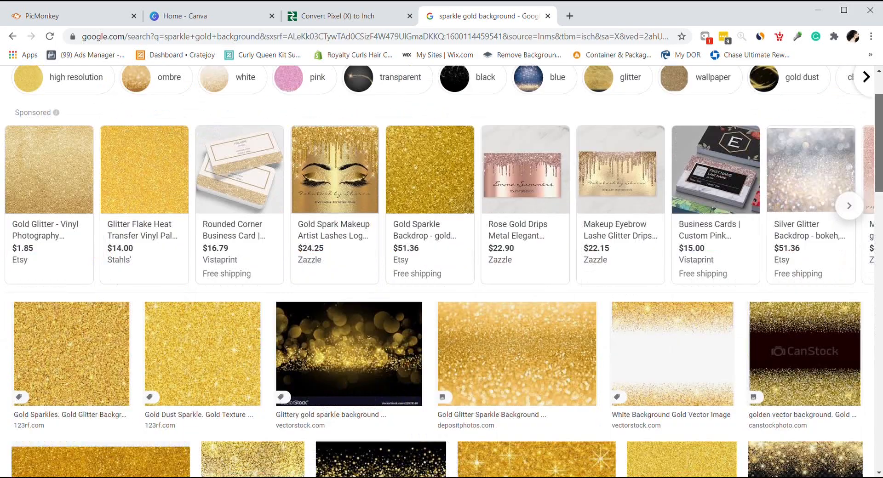
pyautogui.click(554, 274)
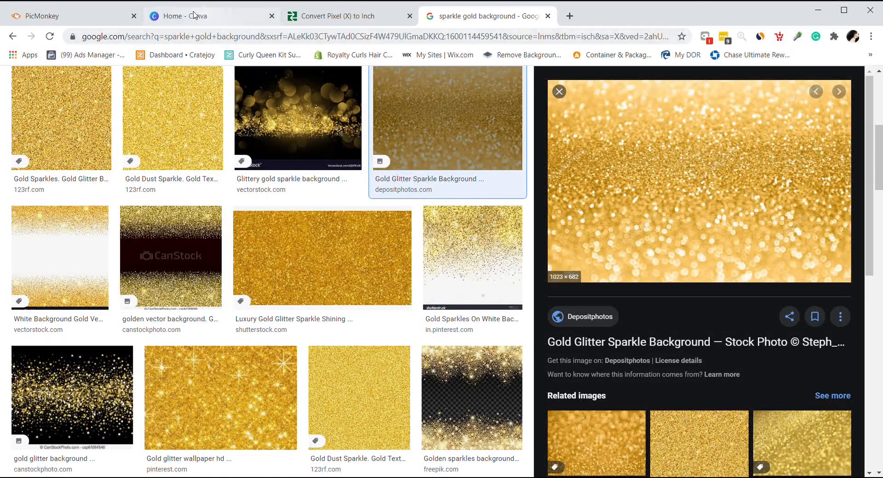
# - Return to PicMonkey and apply a white marble image from the computer as the background texture, with saturation set to 200
pyautogui.click(80, 16)
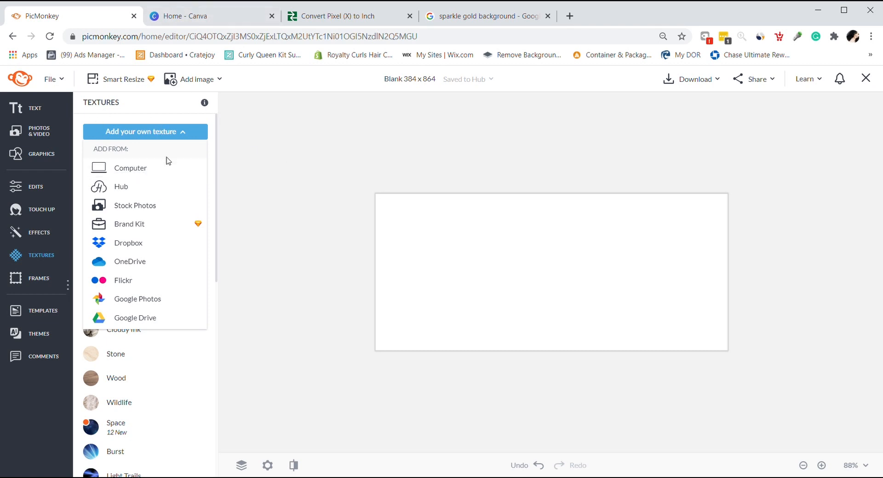
pyautogui.click(168, 172)
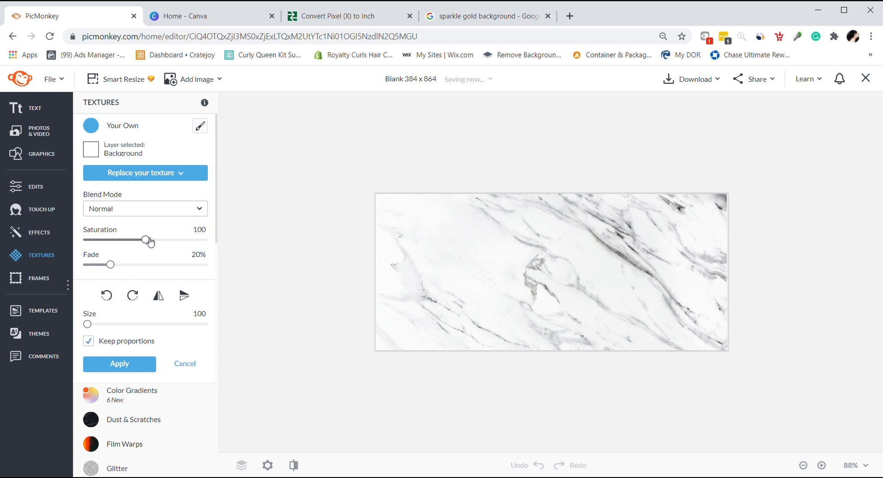
pyautogui.moveTo(150, 246); pyautogui.dragTo(219, 251)
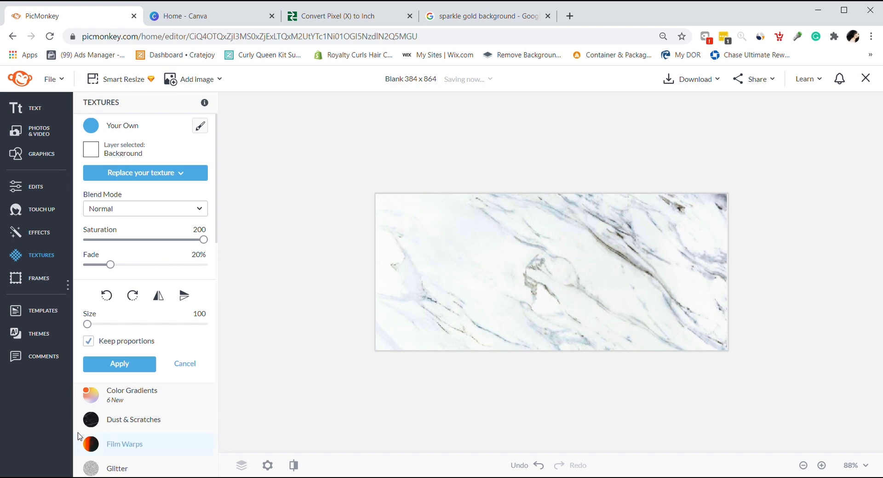
pyautogui.click(120, 364)
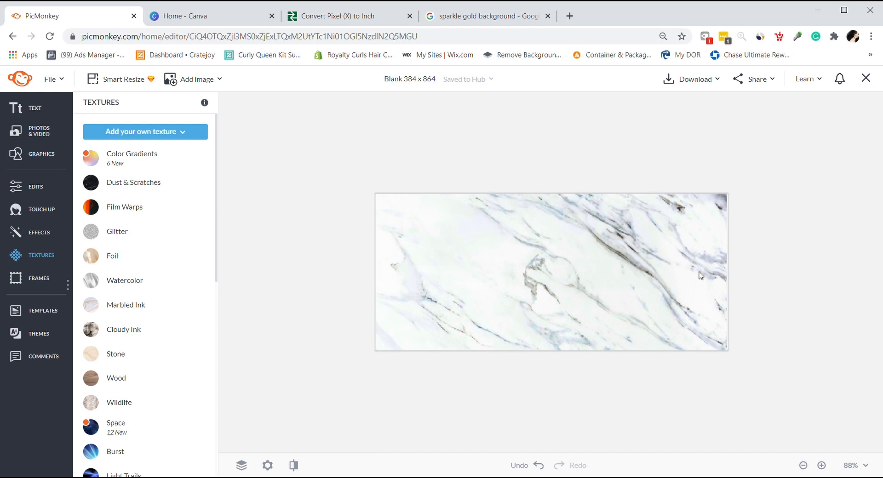
pyautogui.click(507, 252)
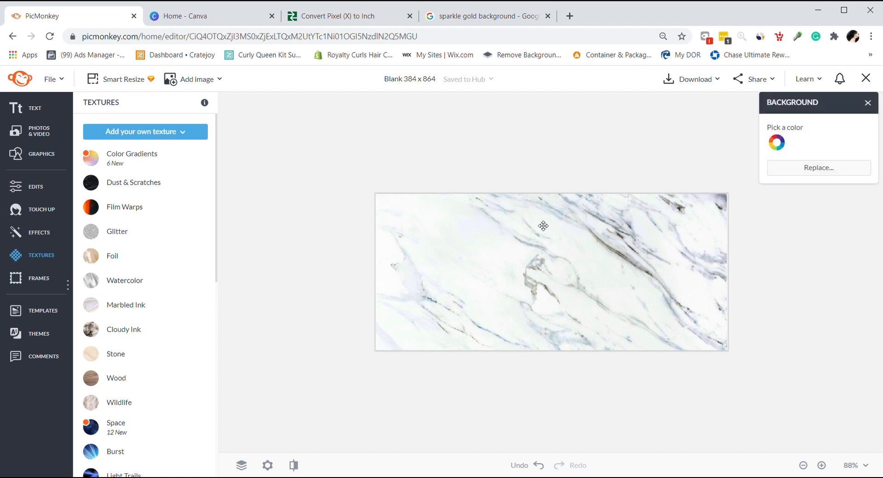
pyautogui.click(530, 171)
pyautogui.click(501, 350)
# - Search the graphics library for "crown", look through the matching graphics and clear the search
pyautogui.click(42, 156)
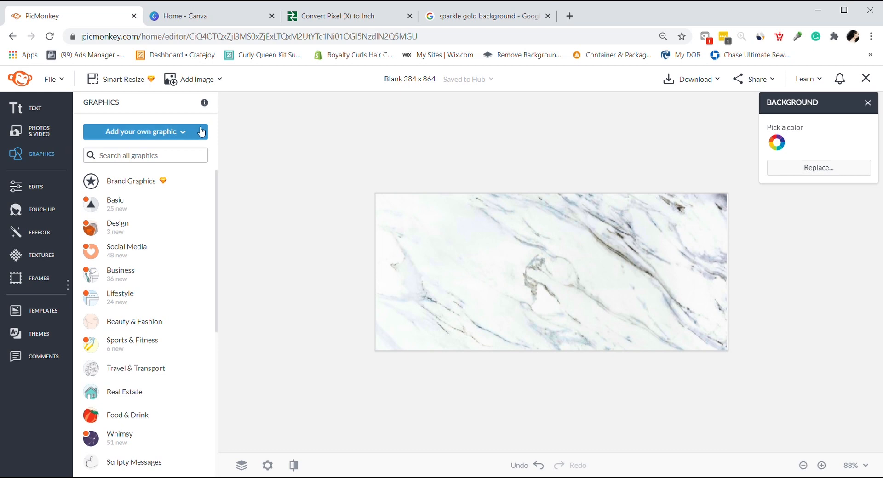
pyautogui.click(152, 162)
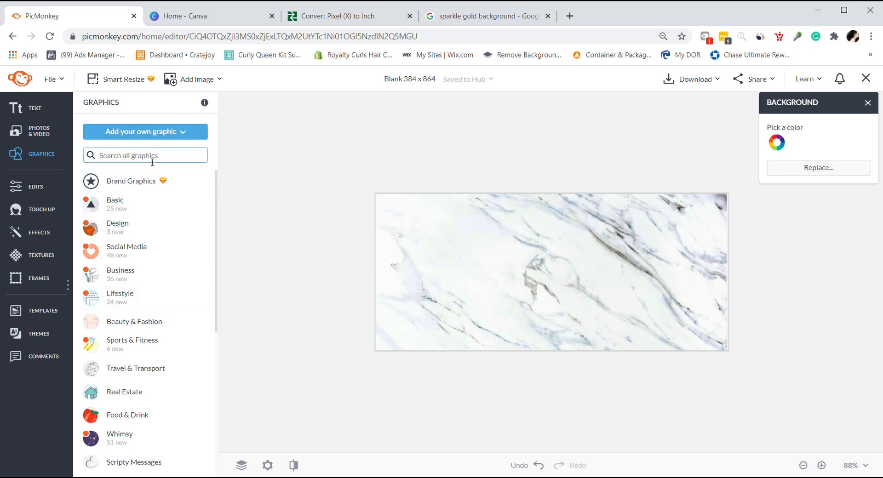
pyautogui.write('crown')
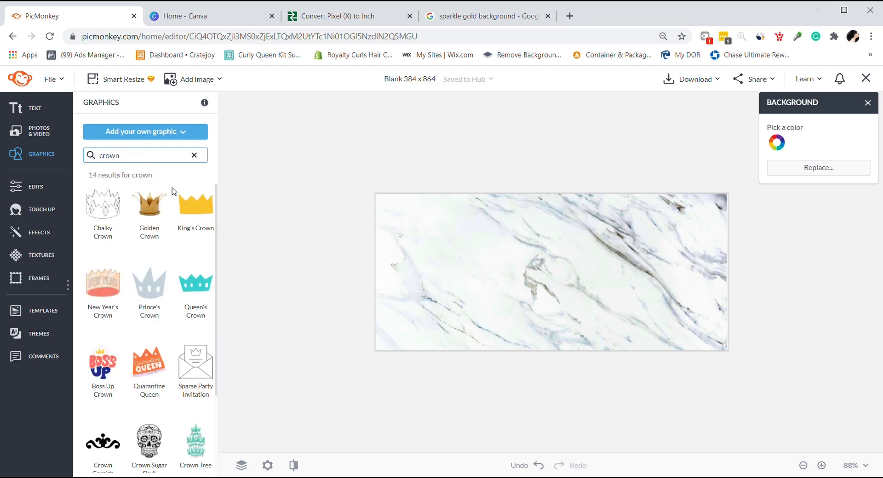
pyautogui.moveTo(216, 309); pyautogui.dragTo(215, 388)
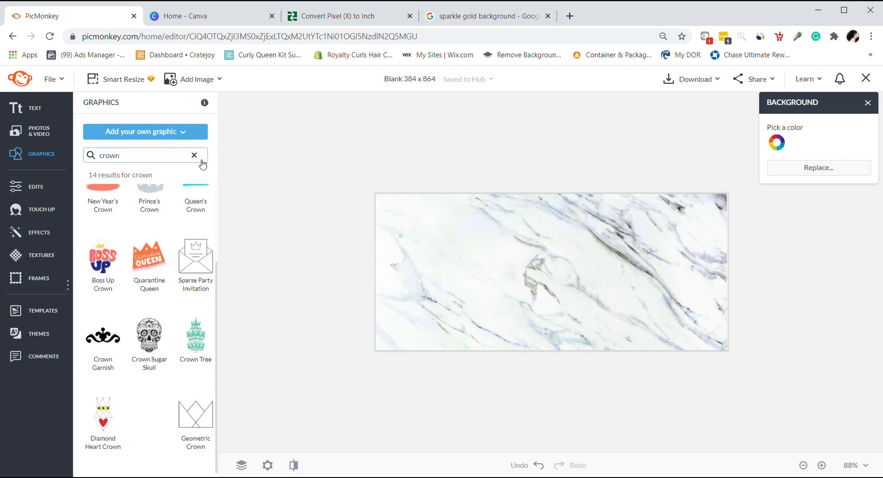
pyautogui.moveTo(220, 342); pyautogui.dragTo(222, 250)
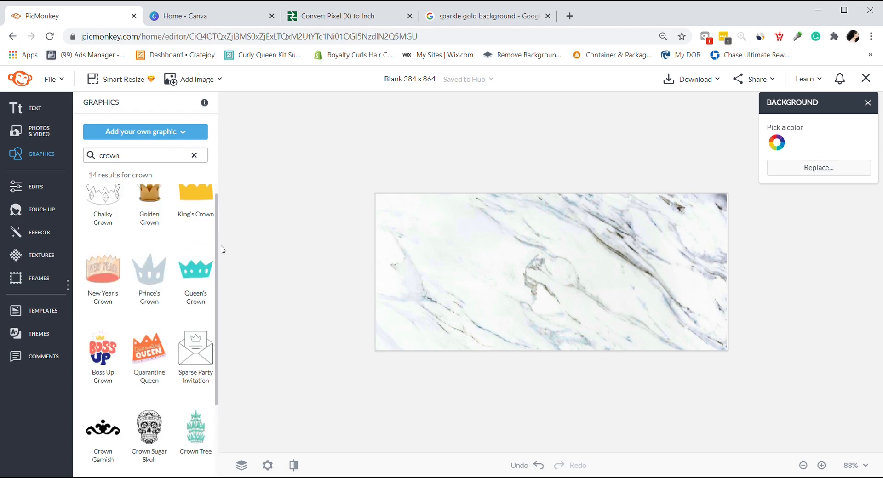
pyautogui.click(194, 156)
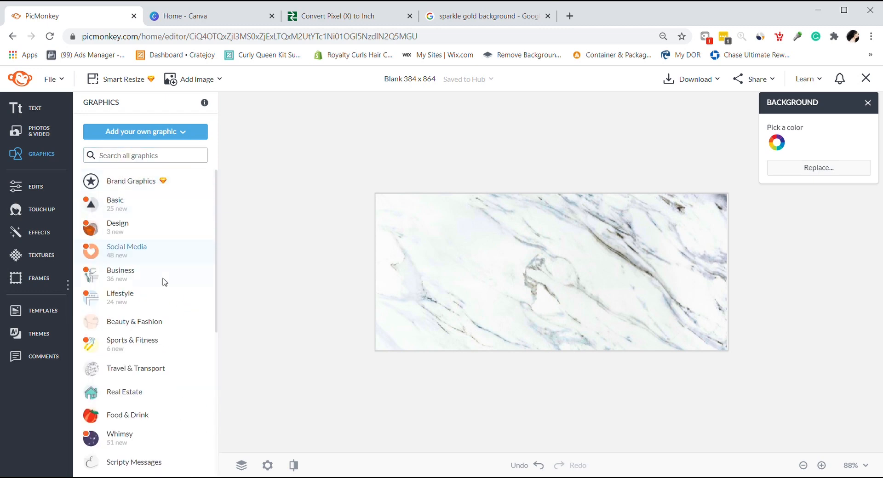
# - Browse the Elements and Nature graphics categories, including the sparkle stars and bursting blossoms, and return to the category list
pyautogui.moveTo(216, 258); pyautogui.dragTo(203, 416)
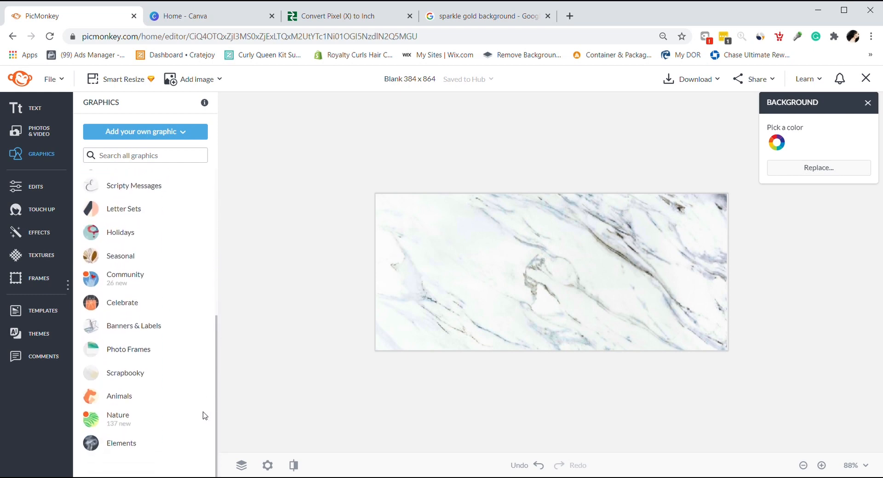
pyautogui.click(134, 438)
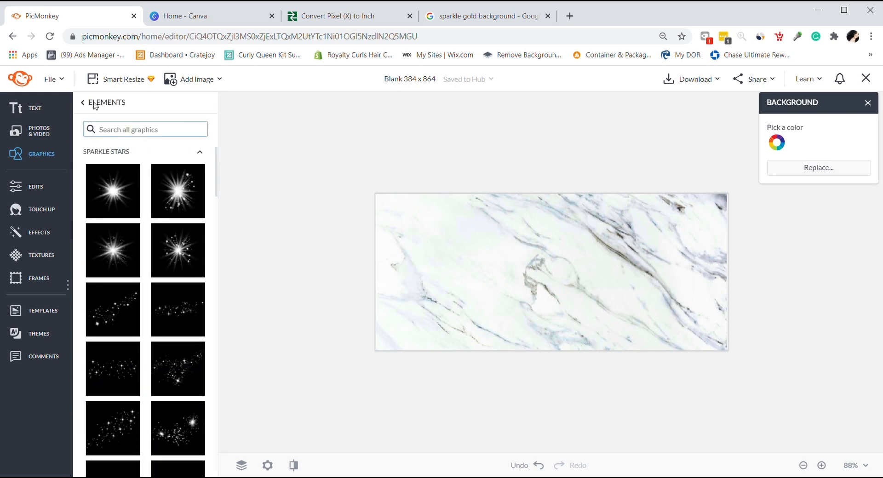
pyautogui.click(83, 102)
pyautogui.click(152, 423)
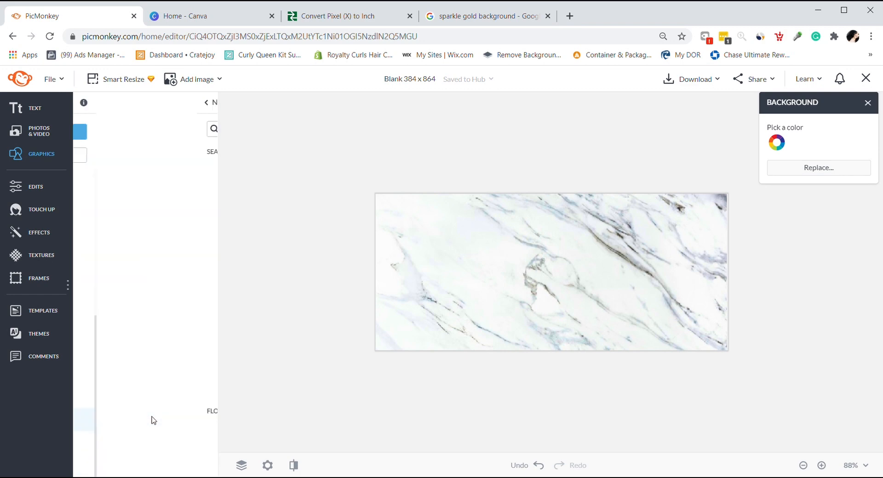
pyautogui.moveTo(219, 161); pyautogui.dragTo(236, 351)
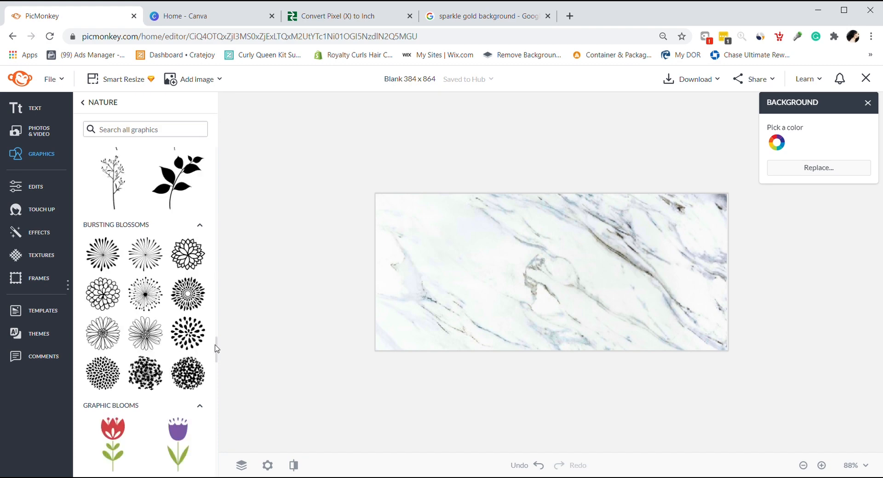
pyautogui.moveTo(216, 349); pyautogui.dragTo(222, 140)
pyautogui.click(97, 104)
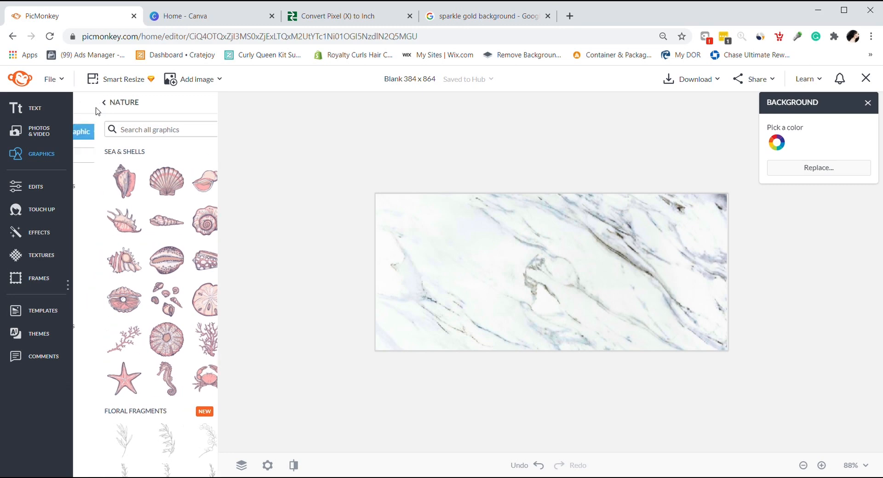
# - Add the Royalty Curls logo from the computer as a graphic and shrink it to fit near the canvas's upper centre
pyautogui.click(162, 134)
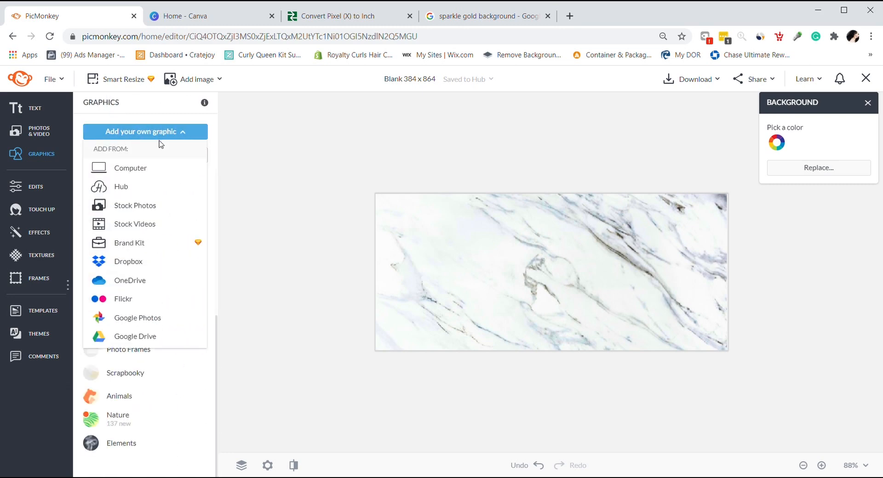
pyautogui.click(163, 165)
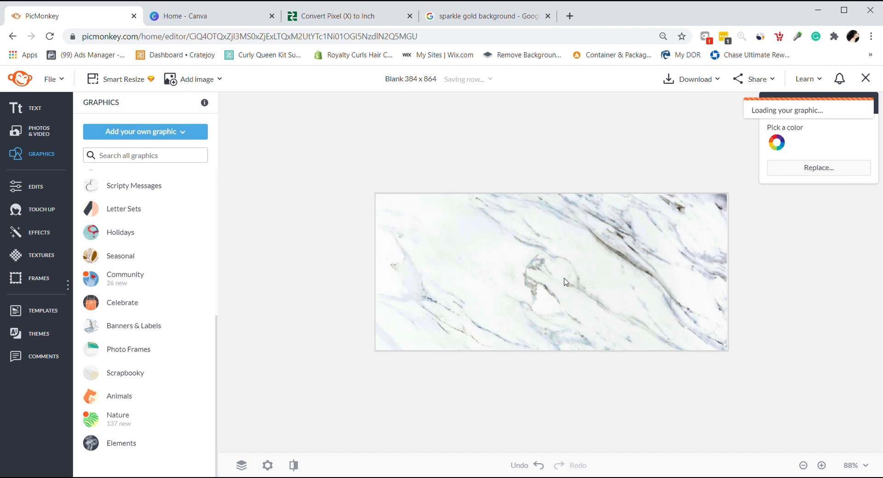
pyautogui.moveTo(518, 245); pyautogui.dragTo(518, 164)
pyautogui.moveTo(384, 380); pyautogui.dragTo(667, 210)
pyautogui.moveTo(684, 124); pyautogui.dragTo(563, 239)
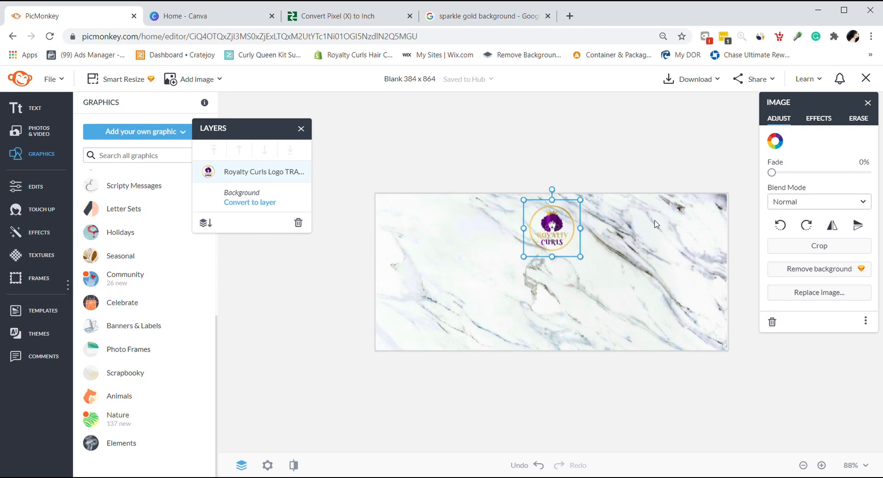
# - Move the logo to the left part of the canvas and enlarge it to about two thirds of the canvas height
pyautogui.moveTo(543, 226); pyautogui.dragTo(408, 230)
pyautogui.moveTo(447, 265); pyautogui.dragTo(548, 345)
pyautogui.moveTo(457, 278)
pyautogui.mouseDown()
pyautogui.moveTo(432, 276)
pyautogui.moveTo(449, 279)
pyautogui.mouseUp()
pyautogui.click(561, 272)
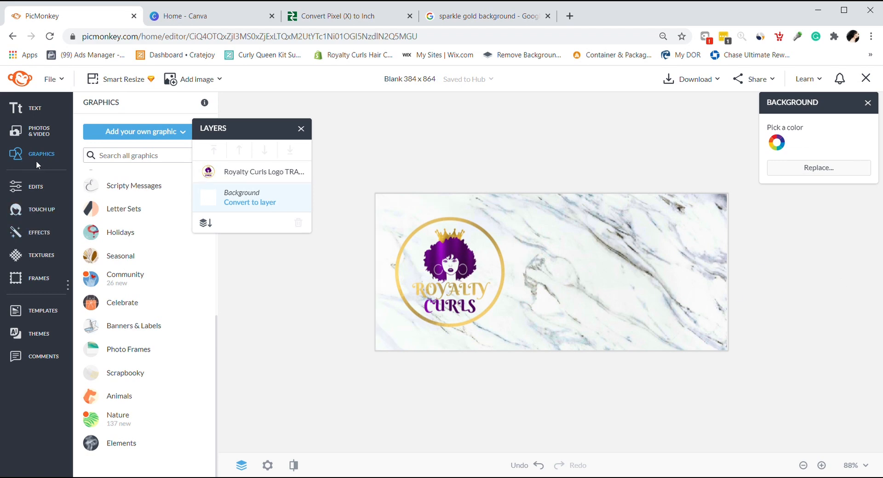
# - Add a solid rectangle from the Basic shapes and stretch it into a wide bar beside the logo
pyautogui.scroll(6, 217, 336)
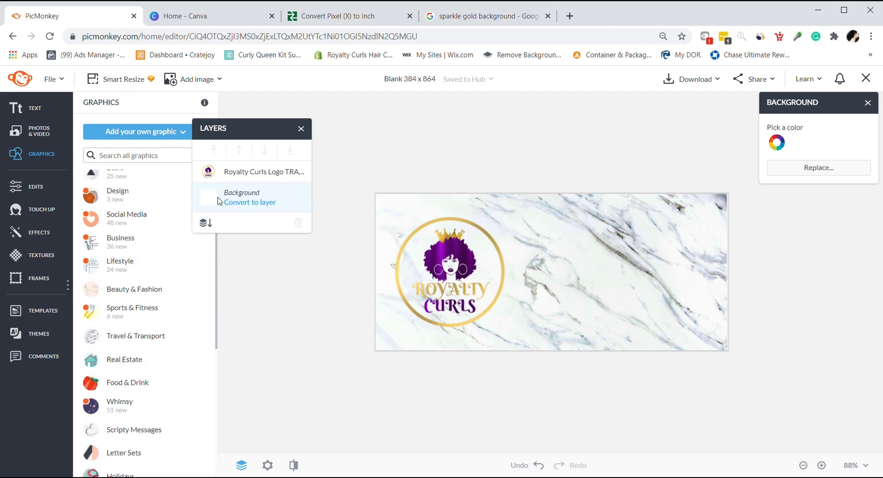
pyautogui.moveTo(247, 134); pyautogui.dragTo(324, 169)
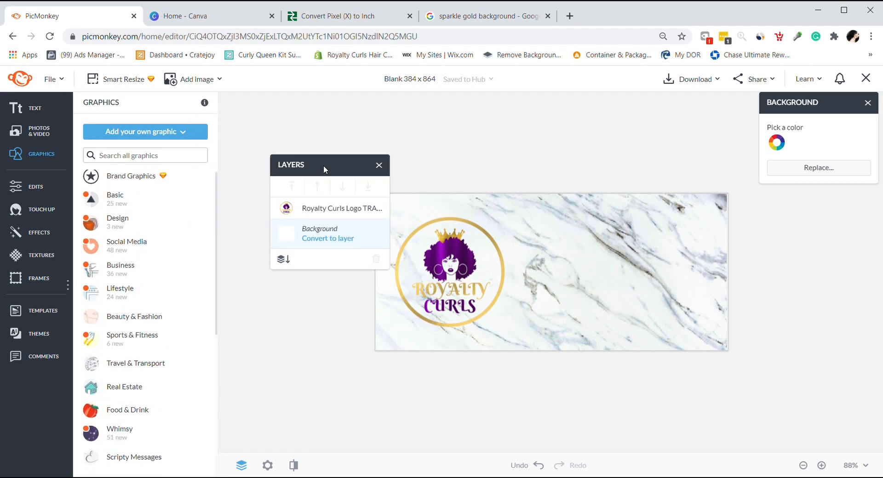
pyautogui.click(38, 132)
pyautogui.click(38, 154)
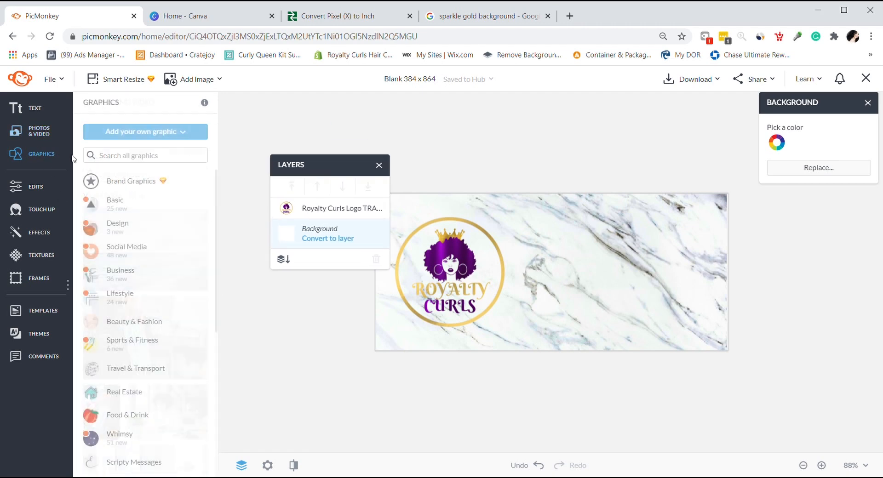
pyautogui.click(172, 204)
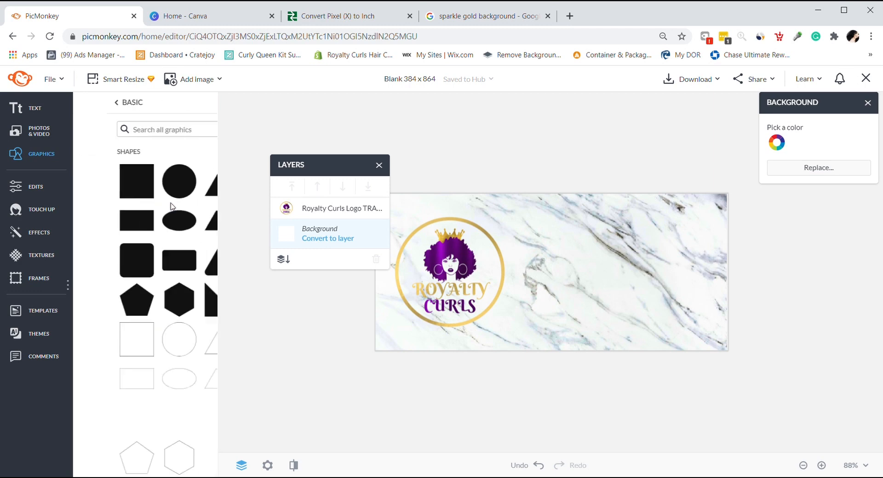
pyautogui.click(124, 220)
pyautogui.moveTo(597, 264); pyautogui.dragTo(651, 298)
pyautogui.moveTo(589, 316); pyautogui.dragTo(575, 296)
# - Shrink the logo slightly and reposition it near the canvas's left edge, vertically centred
pyautogui.moveTo(468, 290)
pyautogui.mouseDown()
pyautogui.moveTo(449, 299)
pyautogui.moveTo(457, 299)
pyautogui.mouseUp()
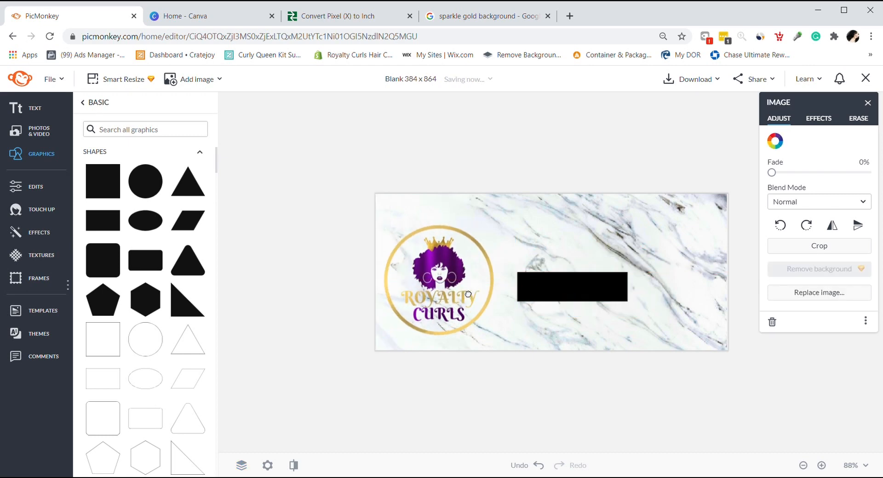
pyautogui.moveTo(507, 212); pyautogui.dragTo(479, 237)
pyautogui.moveTo(453, 285); pyautogui.dragTo(466, 251)
# - Reduce the rectangle's height slightly and recolor it white (#ffffff)
pyautogui.click(598, 296)
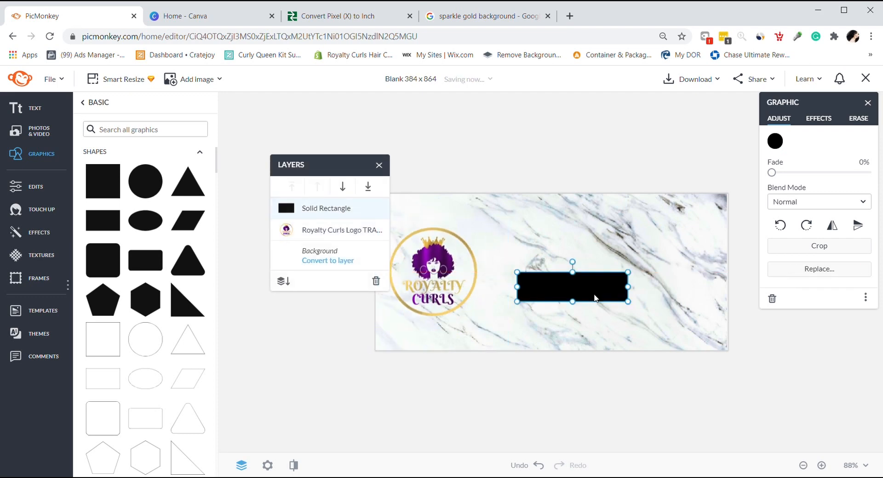
pyautogui.moveTo(573, 272); pyautogui.dragTo(580, 283)
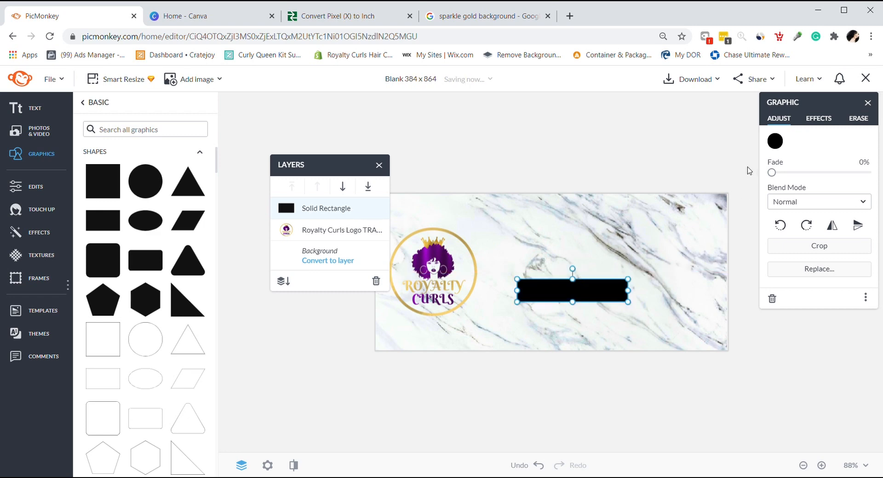
pyautogui.click(775, 141)
pyautogui.click(709, 391)
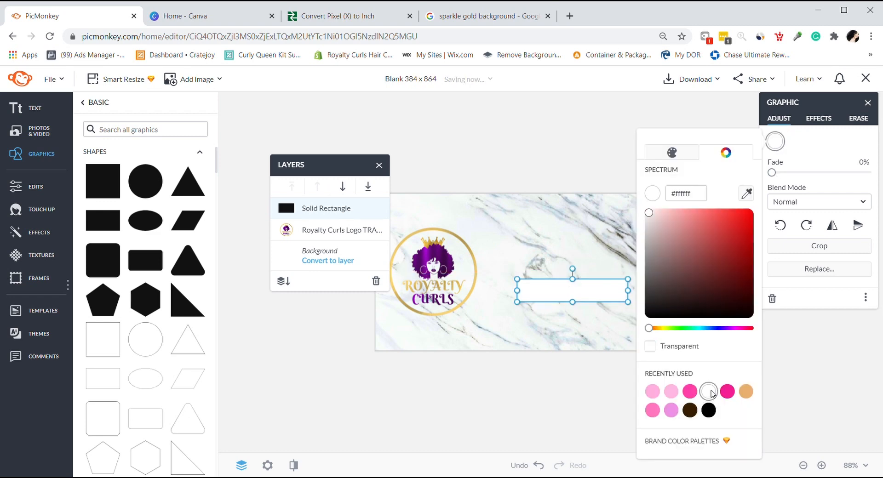
# - Apply a metallic purple image from the computer as the rectangle's texture
pyautogui.click(44, 256)
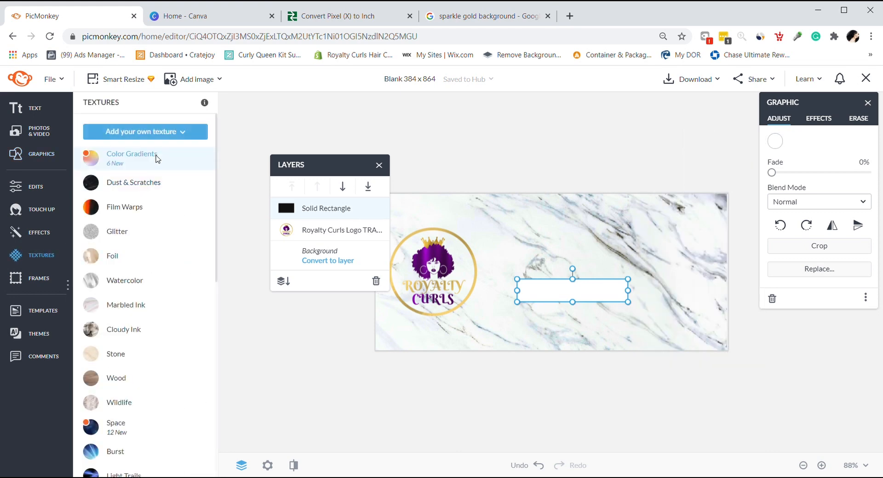
pyautogui.click(180, 133)
pyautogui.click(185, 166)
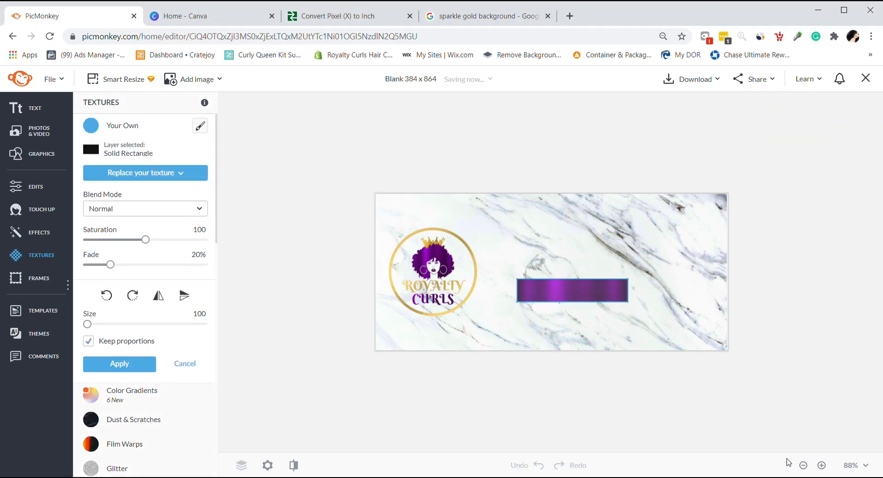
pyautogui.click(120, 364)
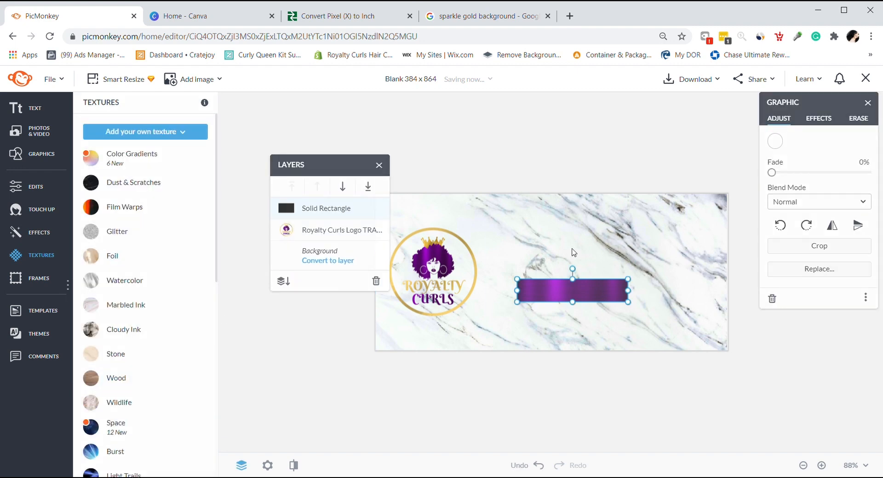
# - Make the purple bar slimmer and a little longer, lower it slightly, and deselect it
pyautogui.moveTo(580, 311); pyautogui.dragTo(596, 304)
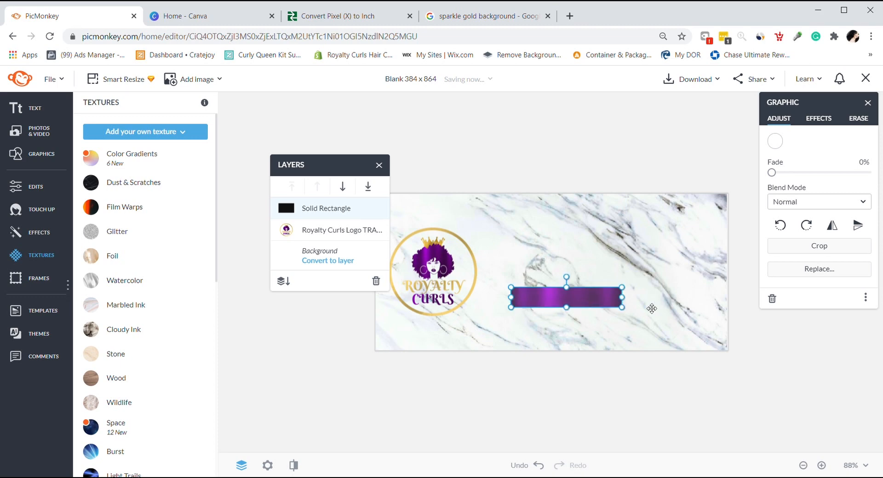
pyautogui.moveTo(622, 297); pyautogui.dragTo(633, 298)
pyautogui.click(368, 349)
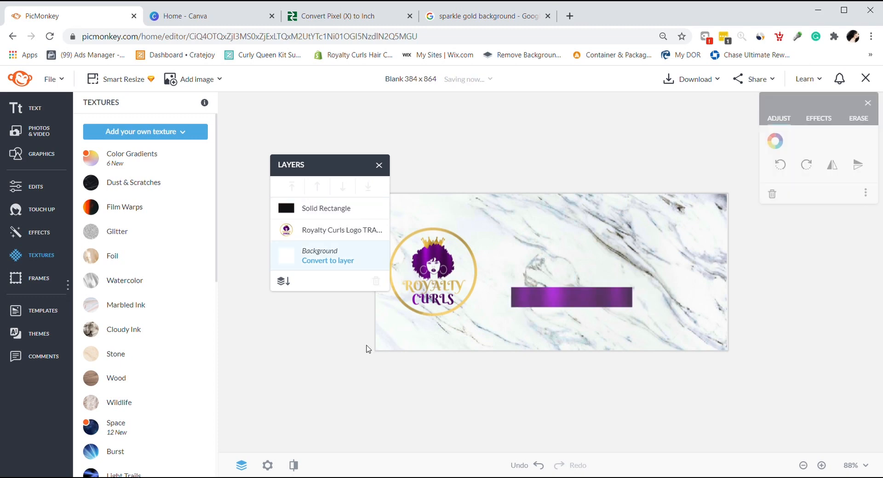
# - Add a new text box to the canvas above the purple bar
pyautogui.click(21, 109)
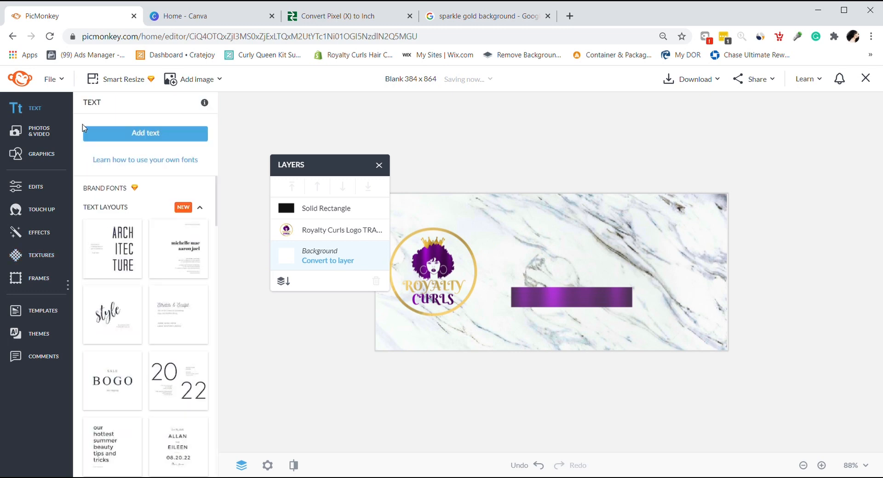
pyautogui.moveTo(217, 220); pyautogui.dragTo(246, 212)
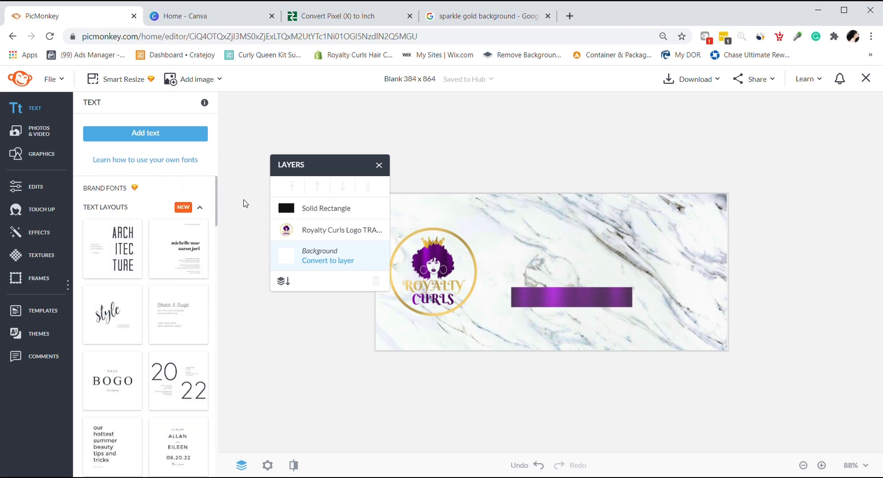
pyautogui.click(131, 135)
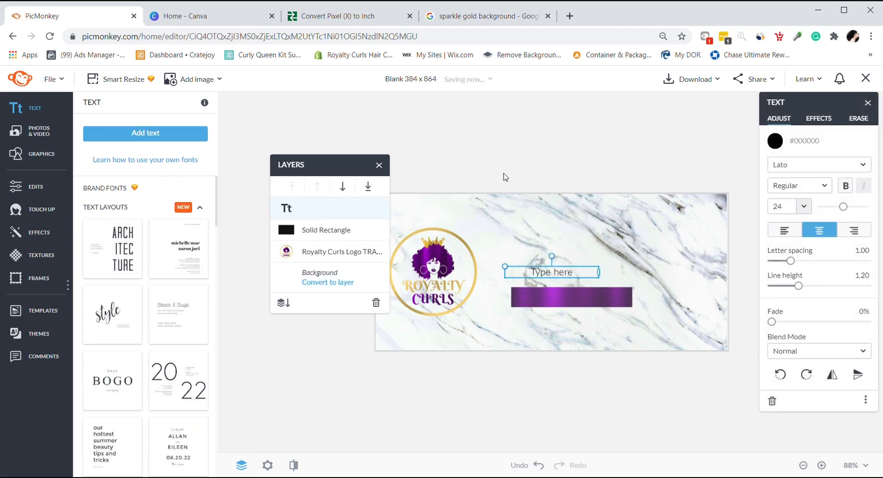
# - Look at the available fonts and the option for uploading custom fonts, leaving the text's font as it is
pyautogui.click(829, 174)
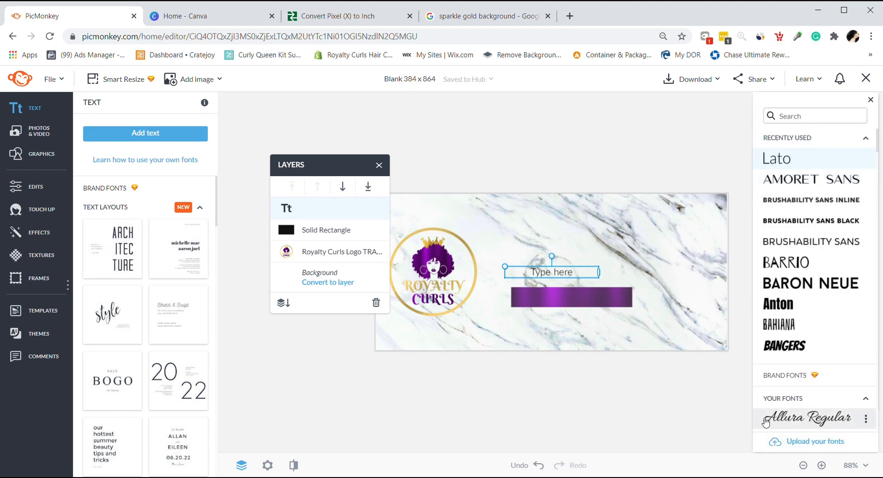
pyautogui.click(819, 443)
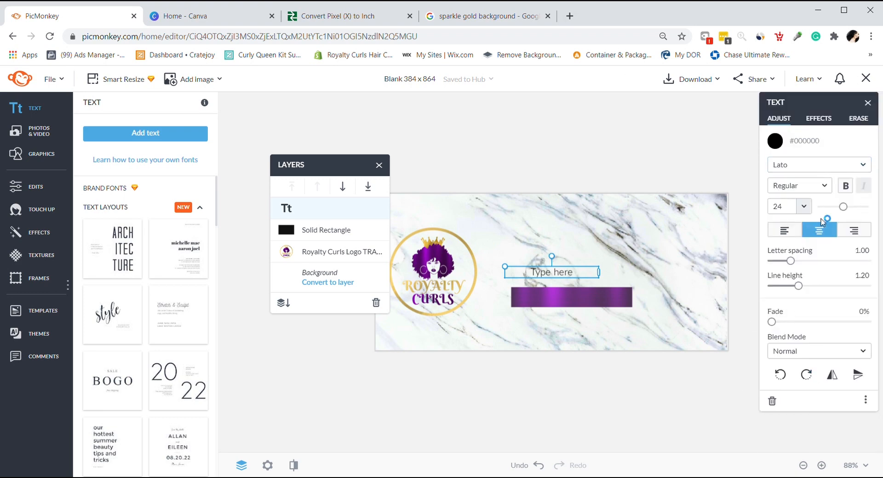
pyautogui.click(835, 172)
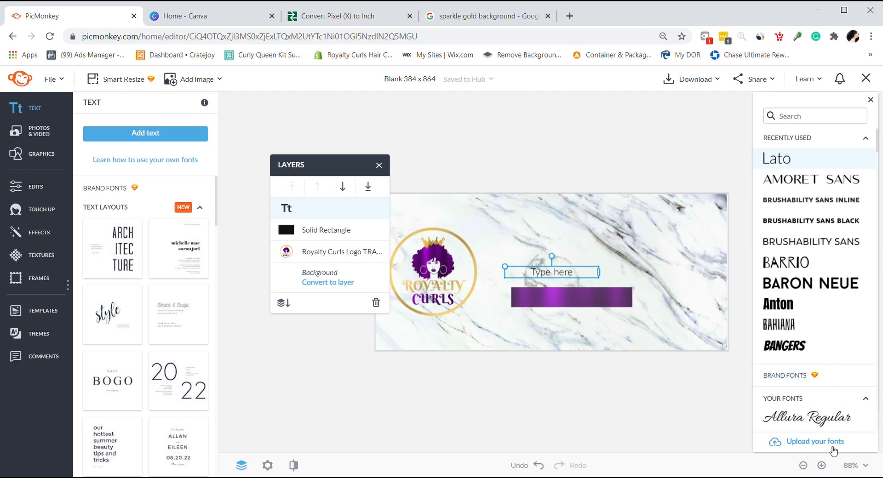
pyautogui.click(645, 227)
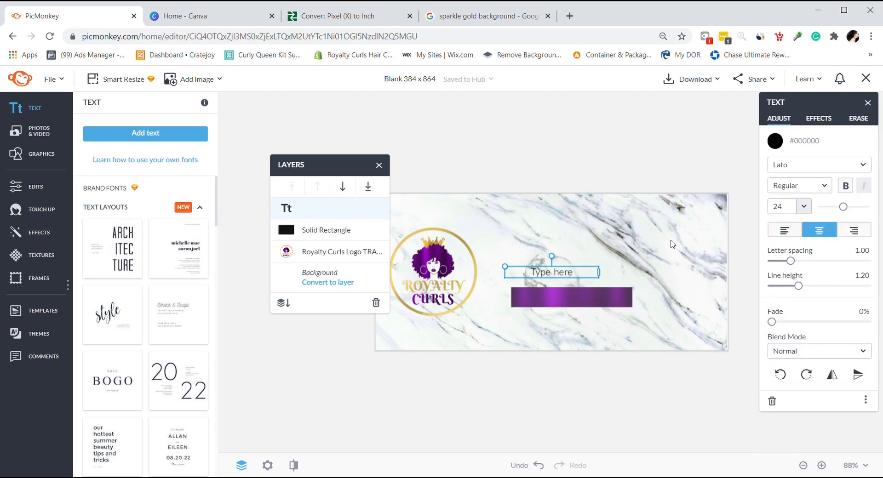
# - Set the text color to white (#FFFFFF)
pyautogui.click(778, 143)
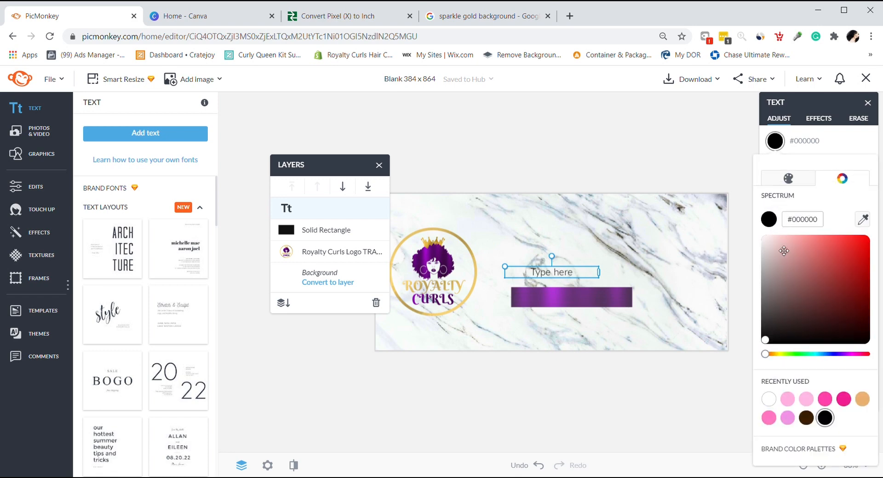
pyautogui.click(771, 400)
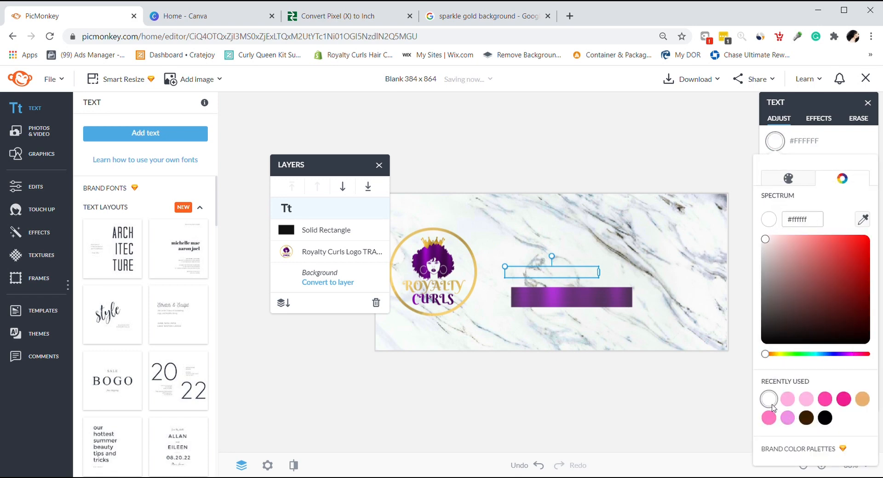
pyautogui.click(831, 137)
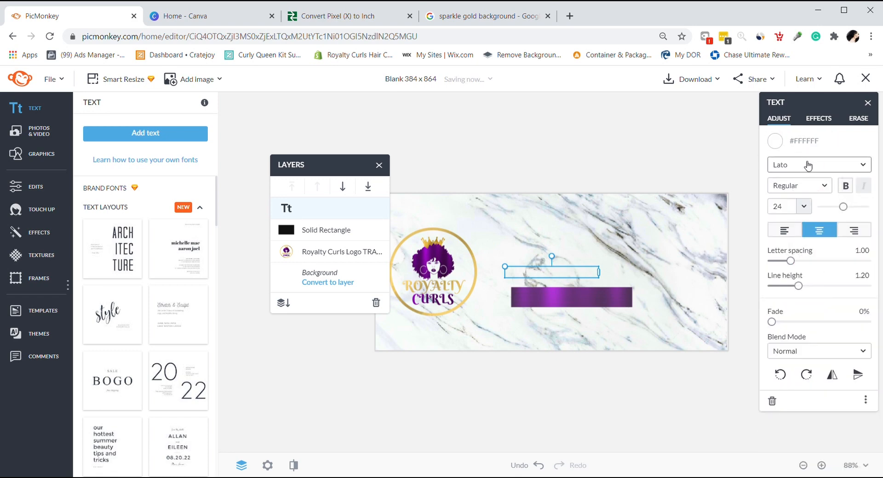
# - Search the fonts for "ant" and set the text's font to Antonio
pyautogui.click(809, 165)
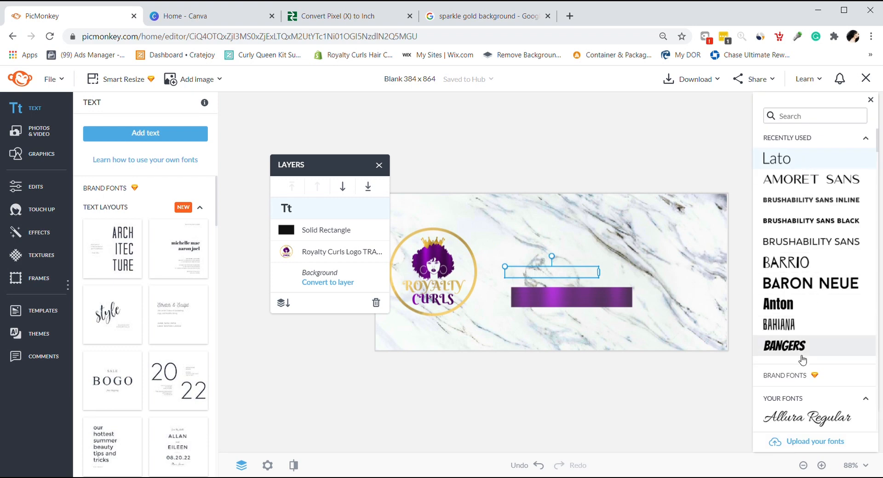
pyautogui.click(845, 119)
pyautogui.write('ant')
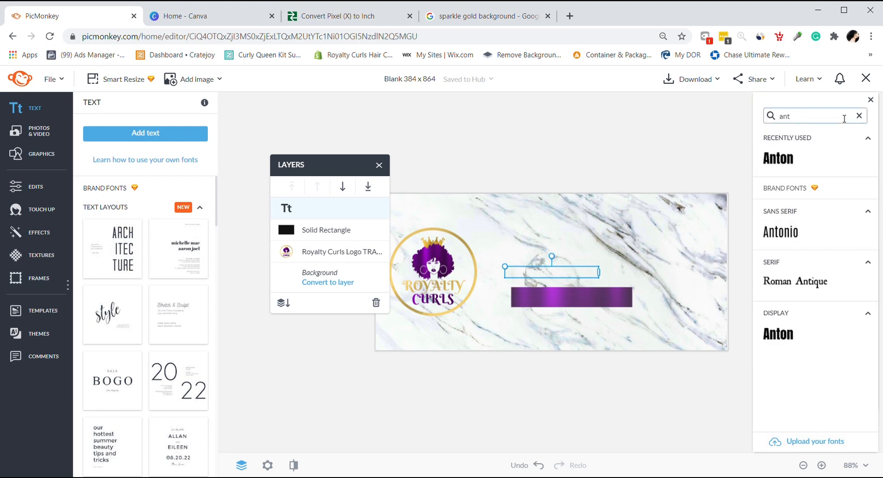
pyautogui.click(781, 234)
# - Move the text box onto the purple bar, open it for editing and set the font size to 27
pyautogui.click(565, 273)
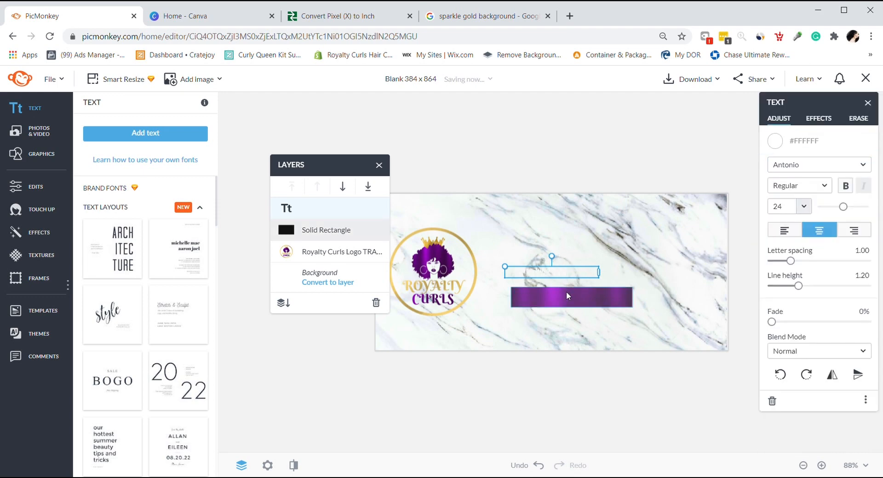
pyautogui.click(586, 268)
pyautogui.moveTo(581, 273); pyautogui.dragTo(589, 302)
pyautogui.doubleClick(589, 302)
pyautogui.moveTo(844, 207); pyautogui.dragTo(851, 211)
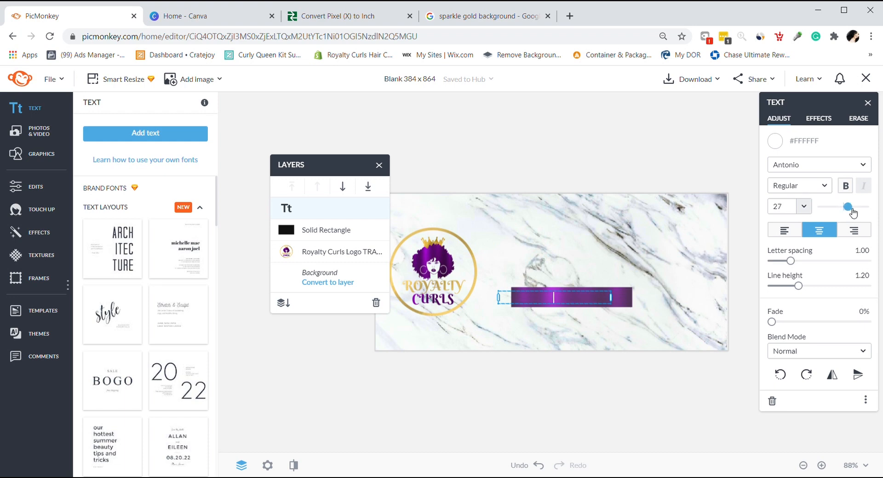
# - Enter the text "DEEP CONDITIONING TREATMENT" and widen its text box so it fits on one line within the purple bar
pyautogui.write('DEEP CONDITIONING TRE')
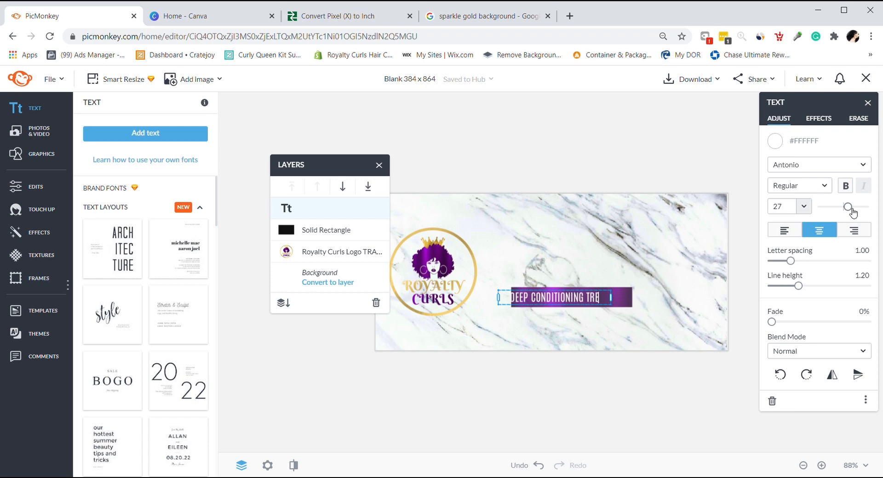
pyautogui.write('ATMENT')
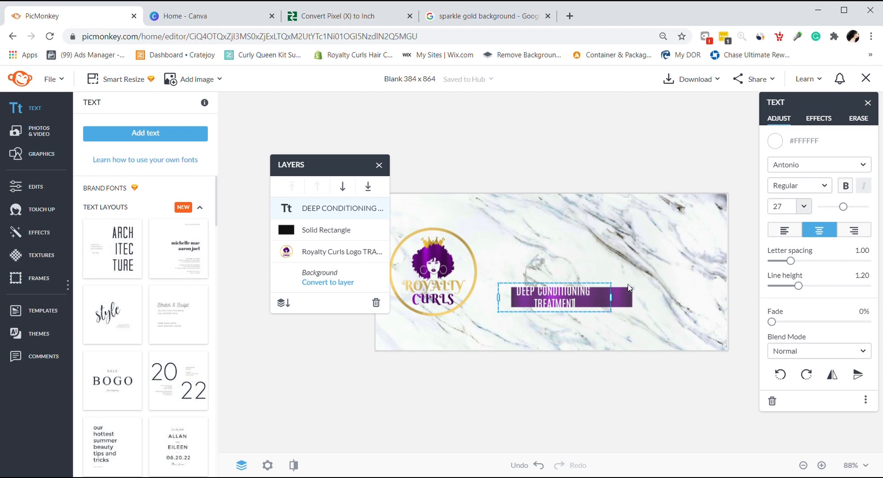
pyautogui.moveTo(611, 298); pyautogui.dragTo(640, 306)
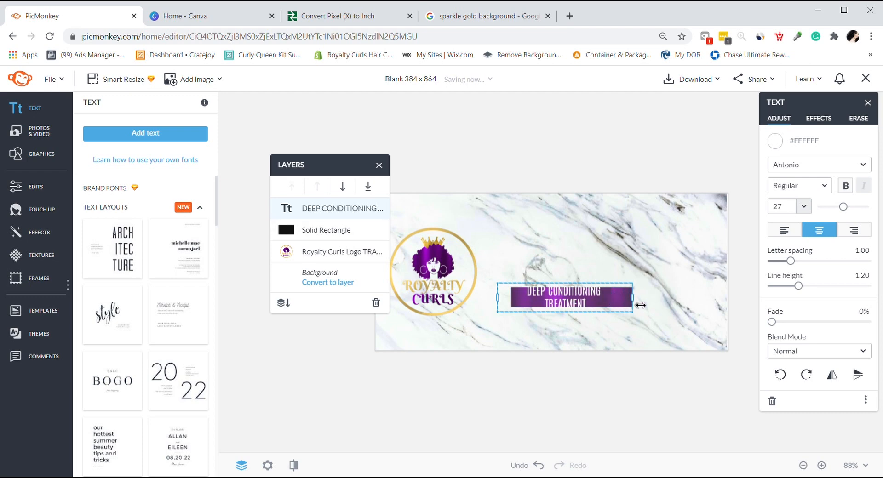
pyautogui.click(625, 319)
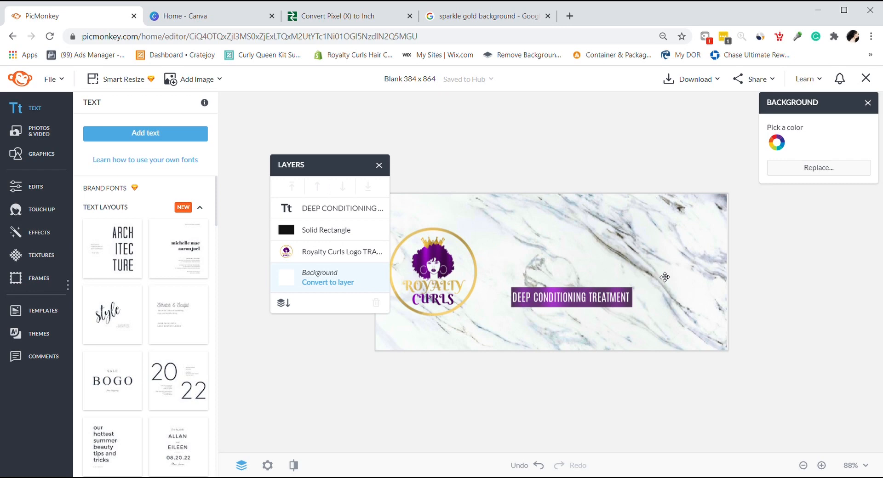
# - Shift the purple bar slightly behind the "DEEP CONDITIONING TREATMENT" text and deselect it
pyautogui.click(593, 297)
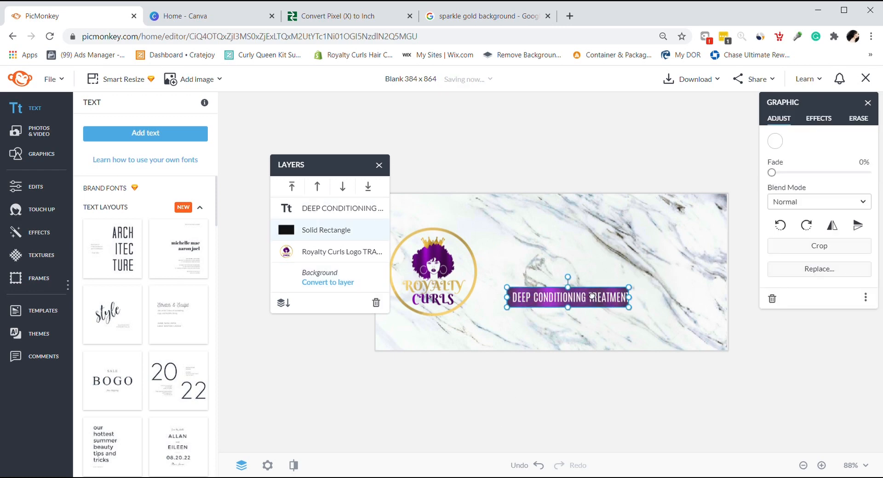
pyautogui.moveTo(589, 297); pyautogui.dragTo(588, 297)
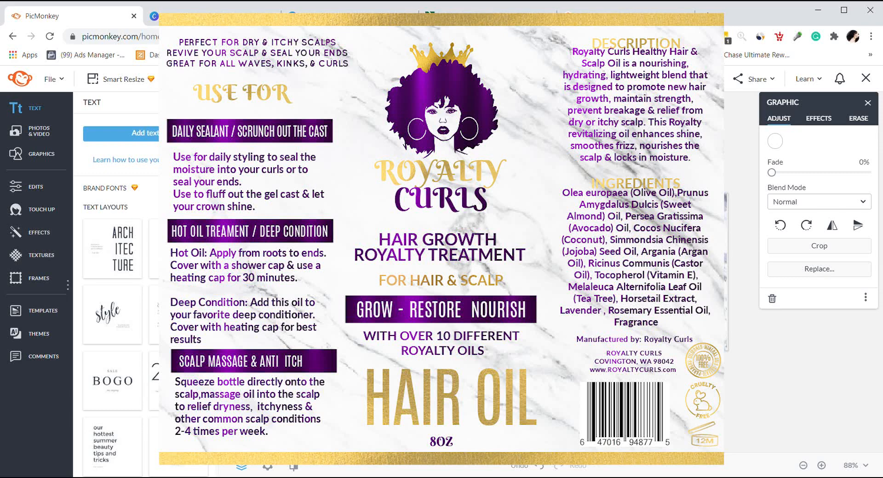
pyautogui.click(551, 272)
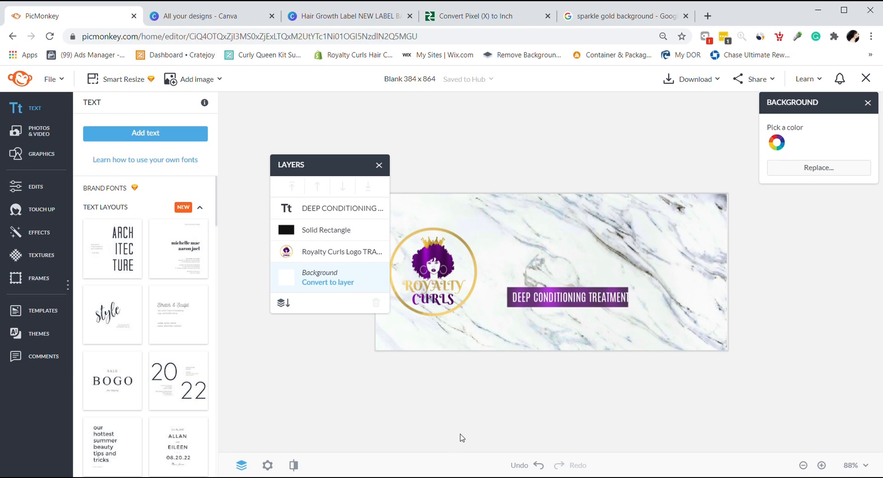
# - Rename the design as "label demo" and download it as a PNG image
pyautogui.click(411, 80)
pyautogui.write('lemo demo')
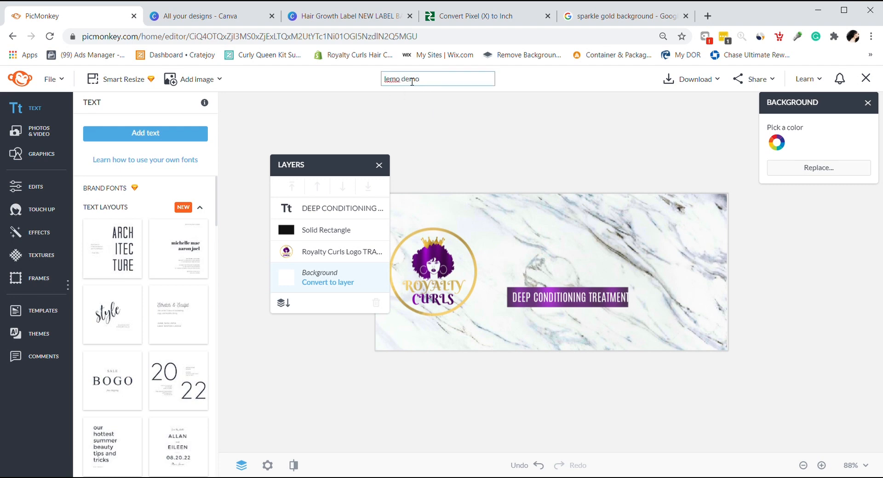
pyautogui.click(645, 252)
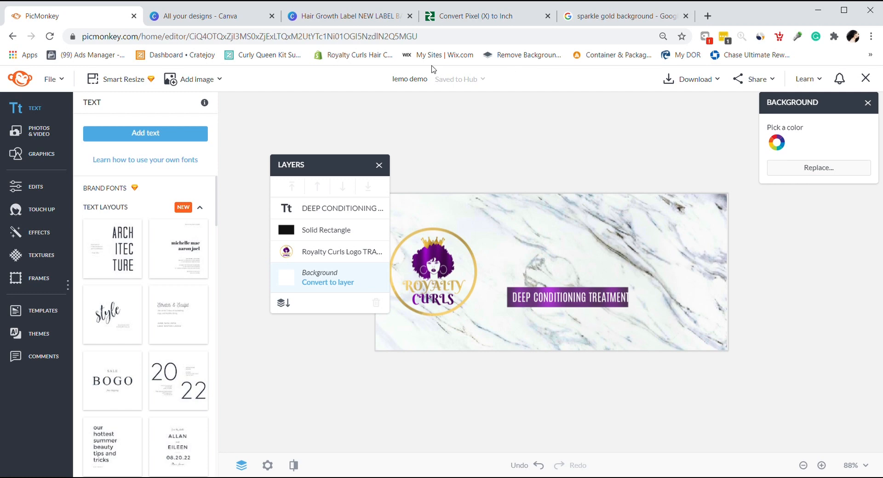
pyautogui.click(412, 82)
pyautogui.click(412, 85)
pyautogui.moveTo(411, 85); pyautogui.dragTo(400, 89)
pyautogui.write('abel')
pyautogui.click(699, 73)
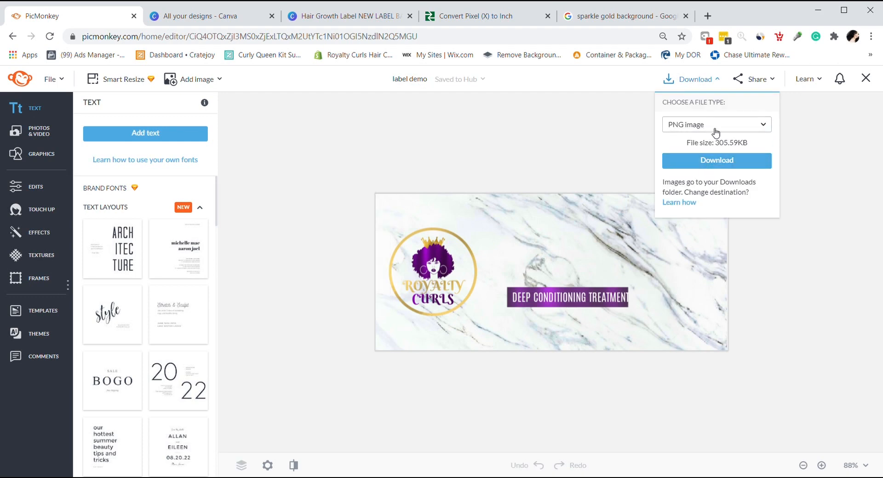
pyautogui.click(710, 163)
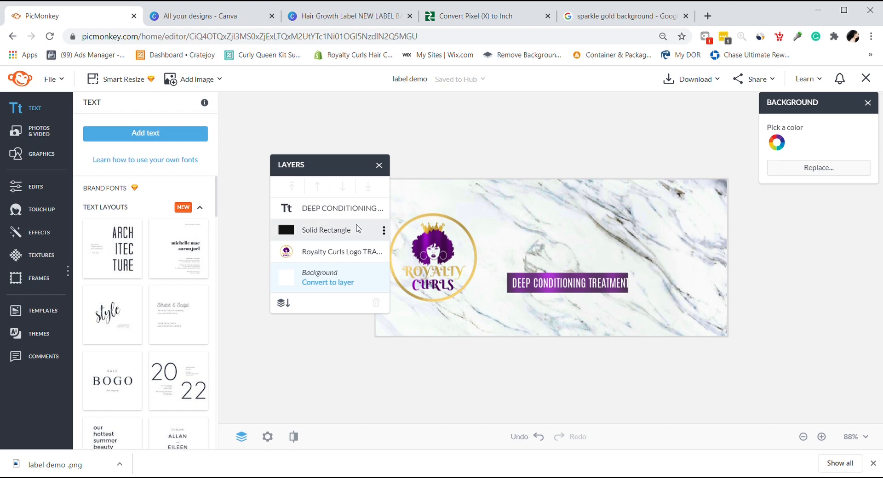
# - Switch to Canva and upload the downloaded "label demo .png" file
pyautogui.click(223, 21)
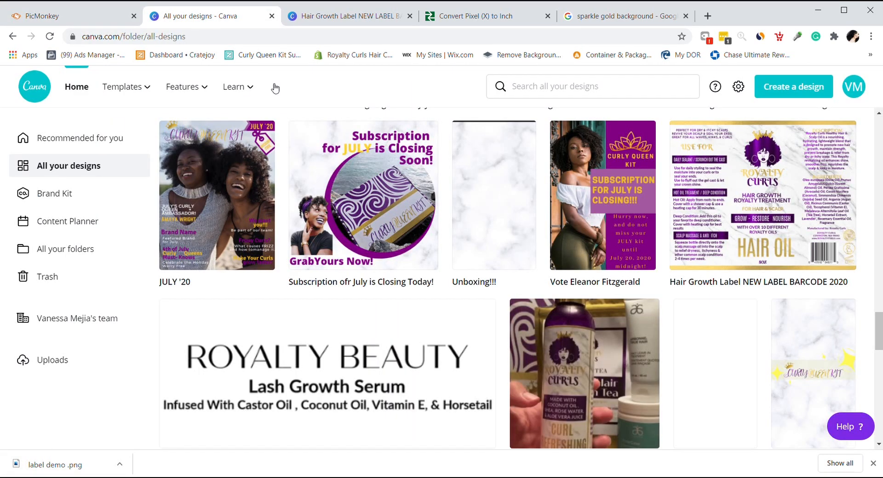
pyautogui.moveTo(879, 339); pyautogui.dragTo(866, 90)
pyautogui.moveTo(69, 464); pyautogui.dragTo(386, 210)
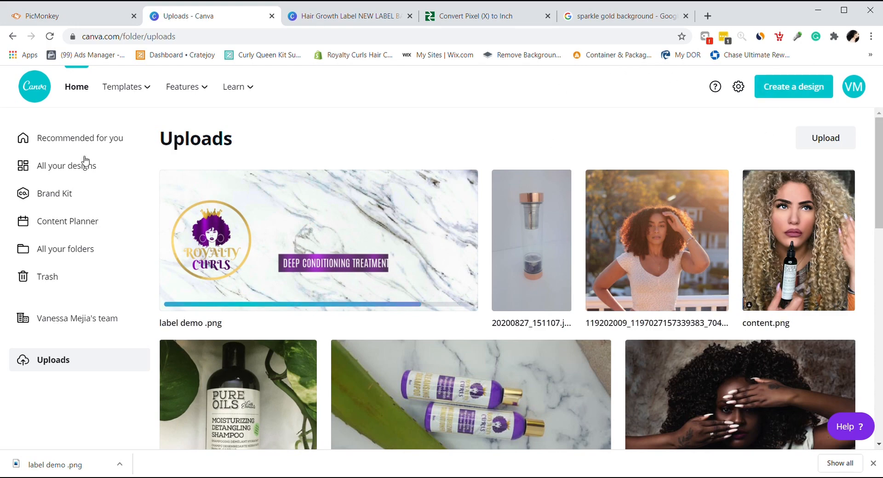
# - Create a new Canva design with custom dimensions of 9 in wide by 2 in high
pyautogui.click(92, 144)
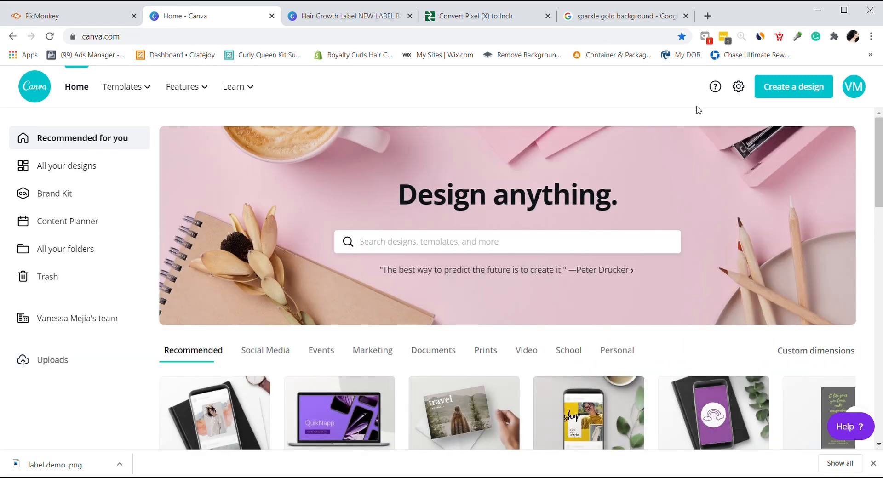
pyautogui.click(769, 94)
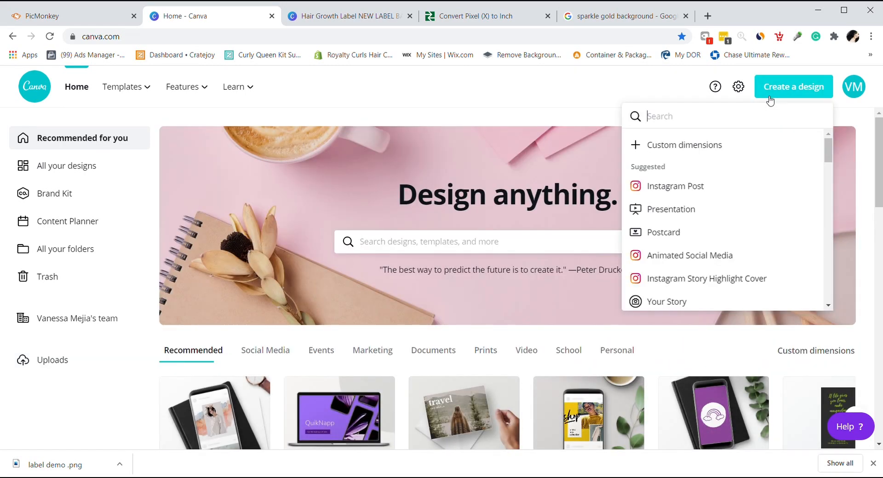
pyautogui.click(733, 154)
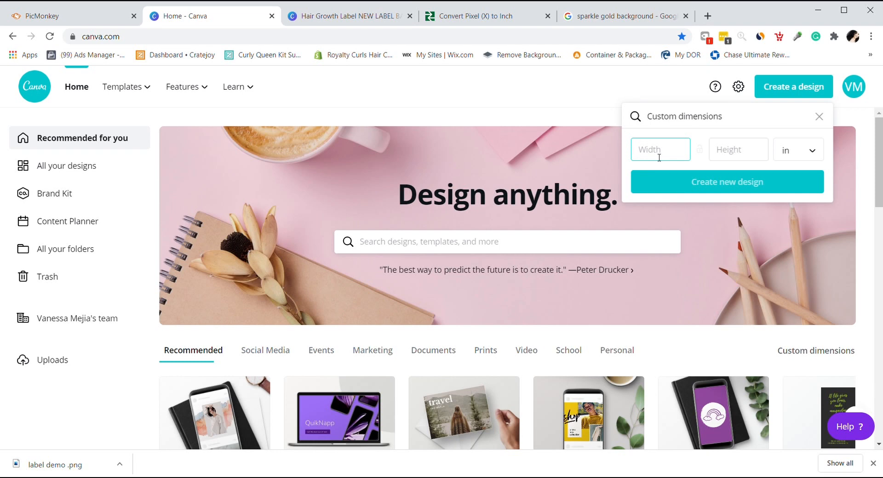
pyautogui.write('2')
pyautogui.press('Tab')
pyautogui.write('9')
pyautogui.press('BackSpace')
pyautogui.write('2')
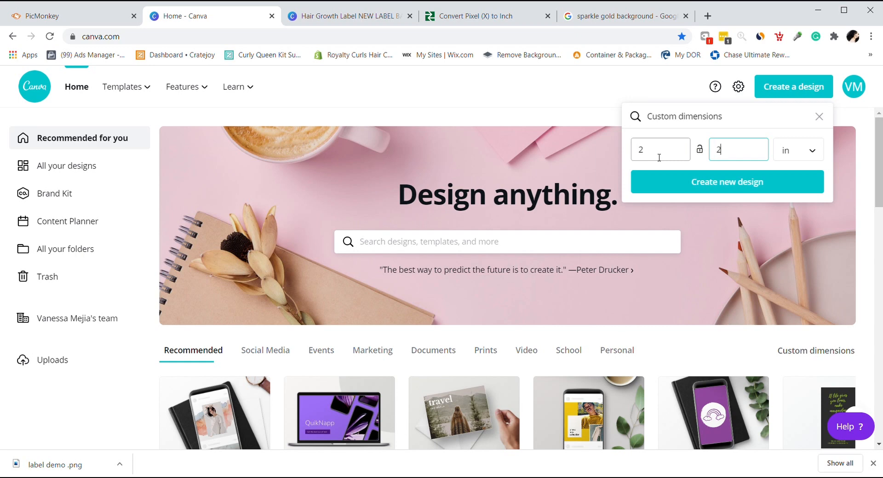
pyautogui.click(653, 154)
pyautogui.press('BackSpace')
pyautogui.write('9')
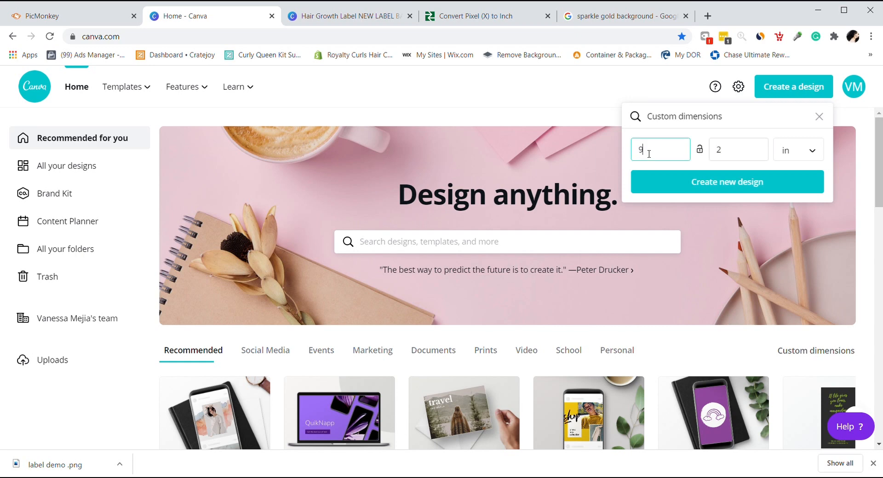
pyautogui.click(787, 199)
pyautogui.click(794, 183)
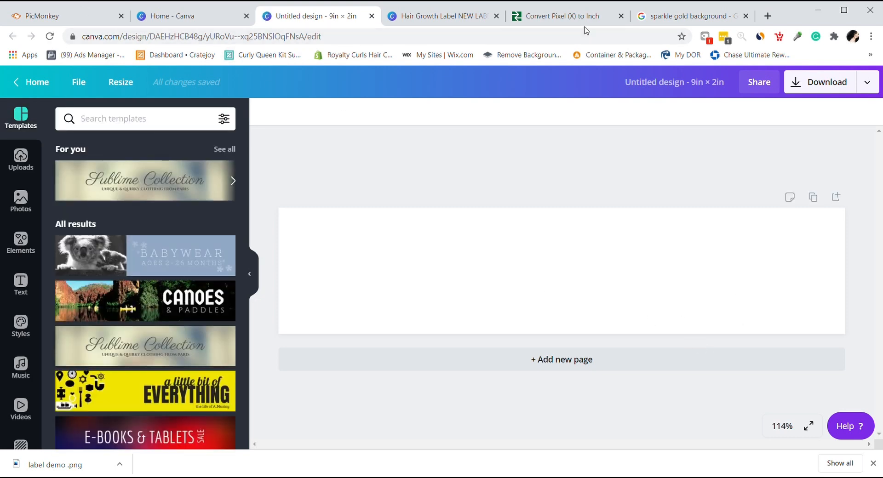
# - Close the pixel converter and Google search pages and add the uploaded label image to the blank design
pyautogui.click(621, 16)
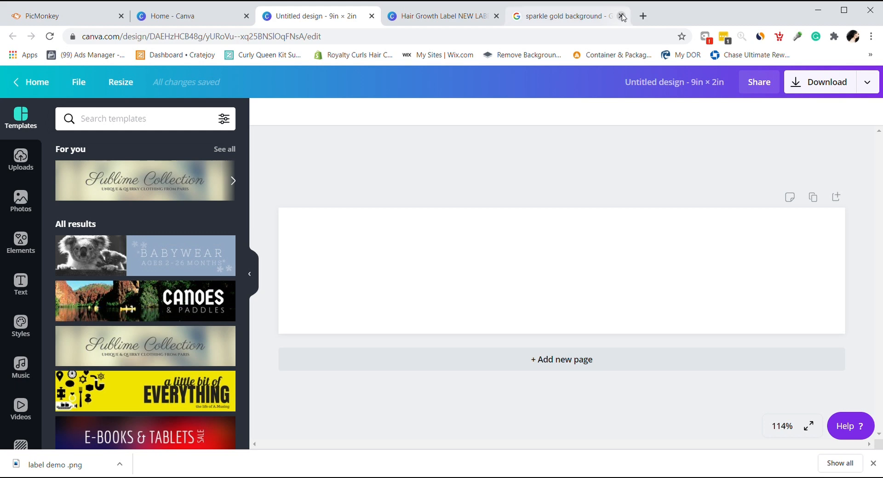
pyautogui.click(622, 16)
pyautogui.click(21, 160)
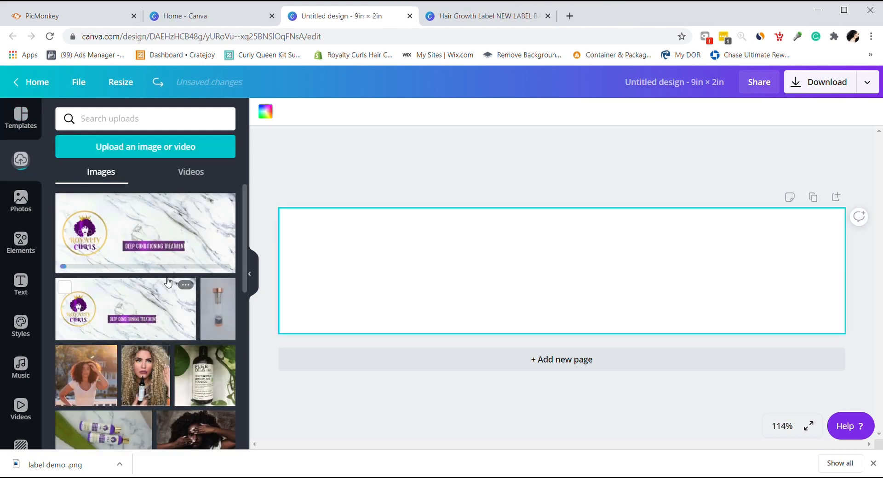
pyautogui.click(215, 222)
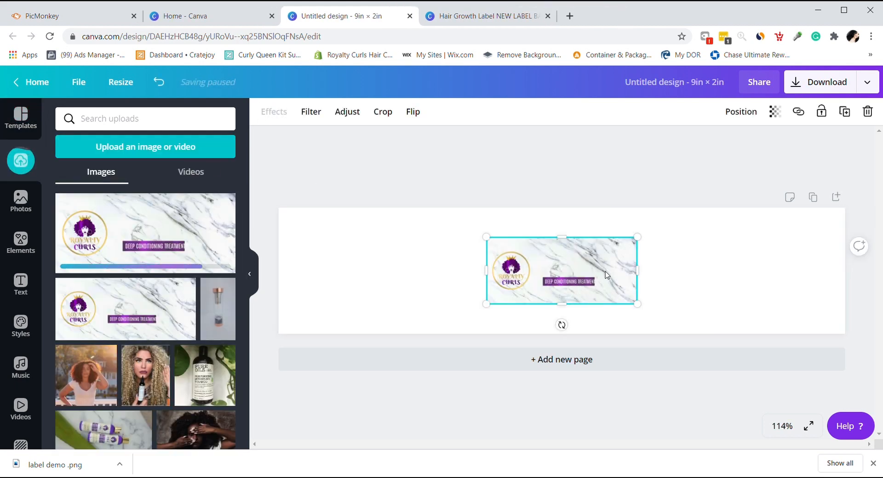
# - Move and stretch the label image until it fills the whole 9 x 2 in page
pyautogui.moveTo(483, 298); pyautogui.dragTo(443, 312)
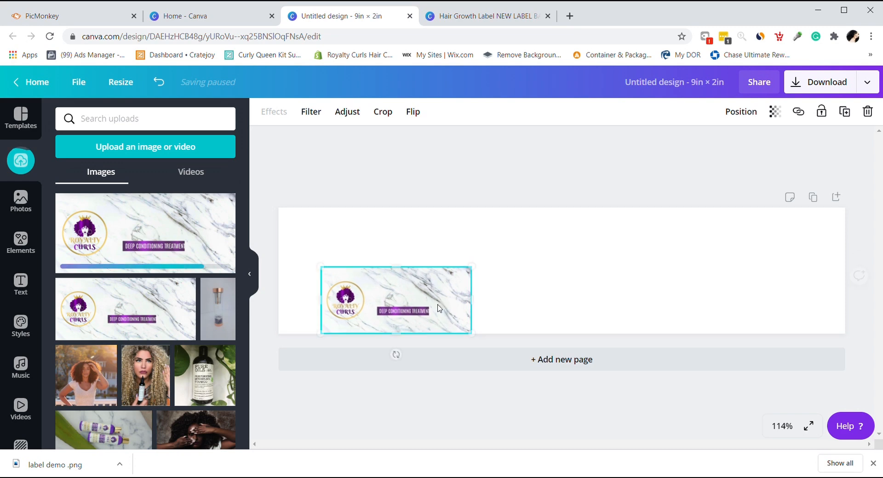
pyautogui.moveTo(478, 279); pyautogui.dragTo(635, 282)
pyautogui.moveTo(524, 278); pyautogui.dragTo(666, 270)
pyautogui.moveTo(625, 294); pyautogui.dragTo(616, 281)
pyautogui.moveTo(707, 270); pyautogui.dragTo(855, 268)
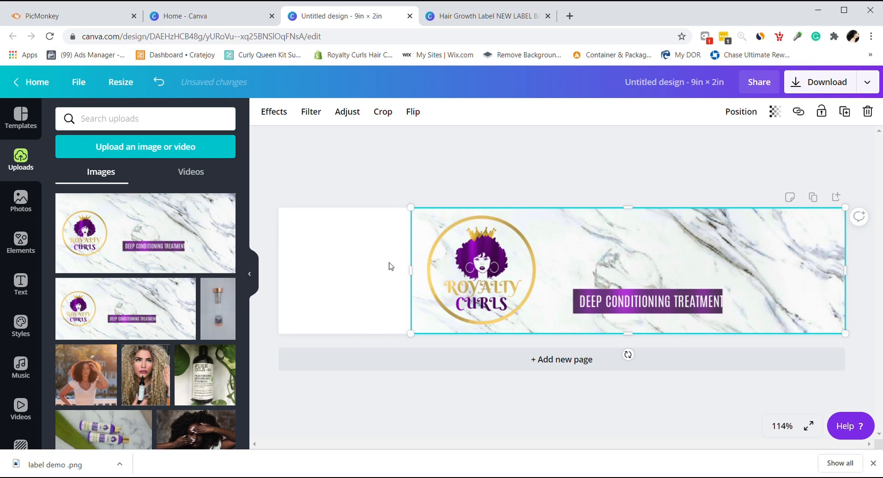
pyautogui.moveTo(413, 276); pyautogui.dragTo(283, 295)
pyautogui.click(487, 394)
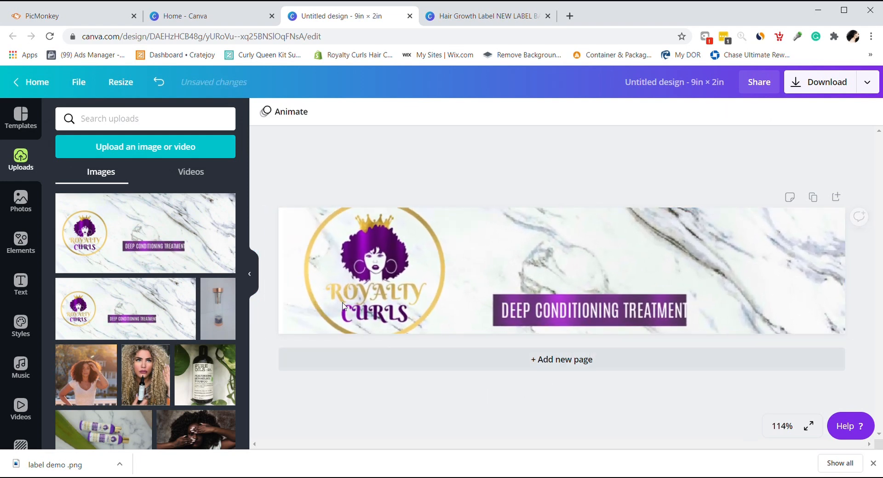
pyautogui.click(329, 296)
pyautogui.moveTo(284, 334); pyautogui.dragTo(279, 336)
pyautogui.click(352, 405)
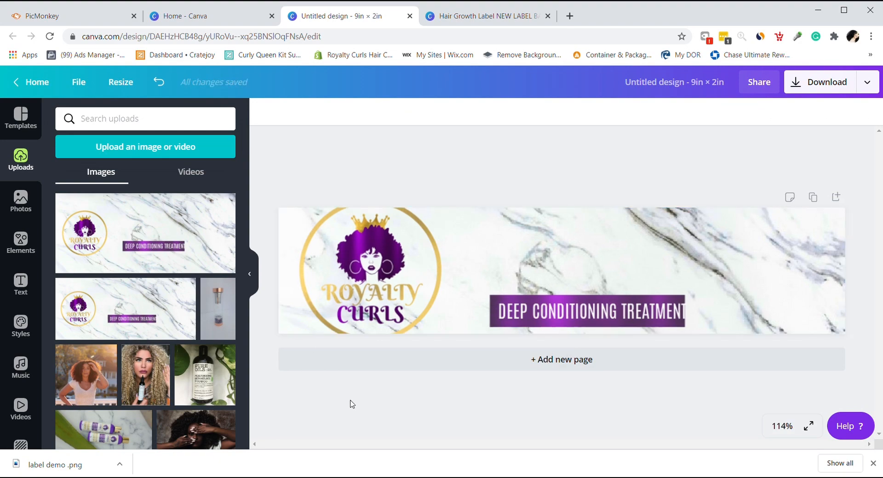
# - Rename the Canva design as "Demo label"
pyautogui.click(656, 82)
pyautogui.write('Lab')
pyautogui.press('BackSpace')
pyautogui.press('BackSpace')
pyautogui.press('BackSpace')
pyautogui.write('Demo')
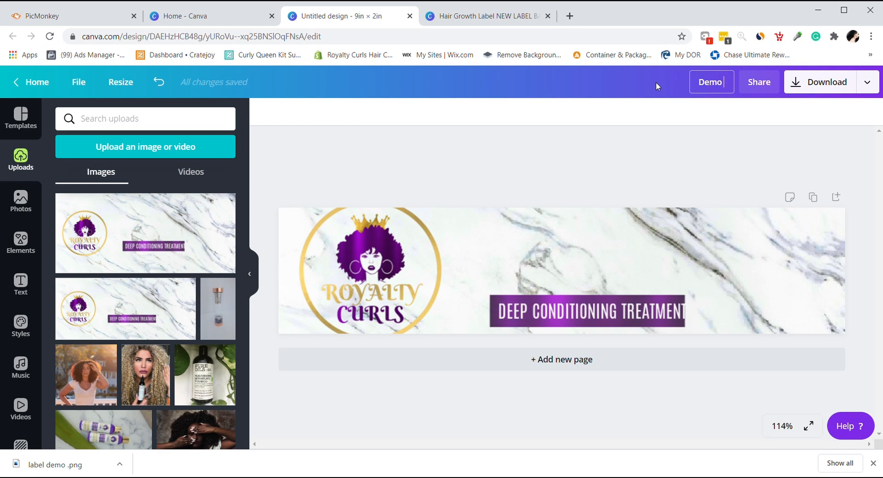
pyautogui.write(' label')
# - Choose PDF Print as the download file type, review the other file types and close the download options
pyautogui.click(868, 82)
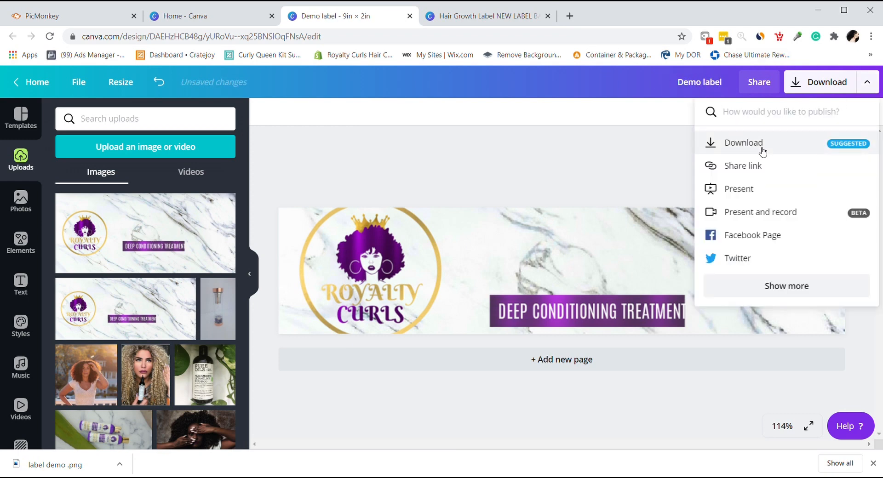
pyautogui.click(763, 152)
pyautogui.click(760, 168)
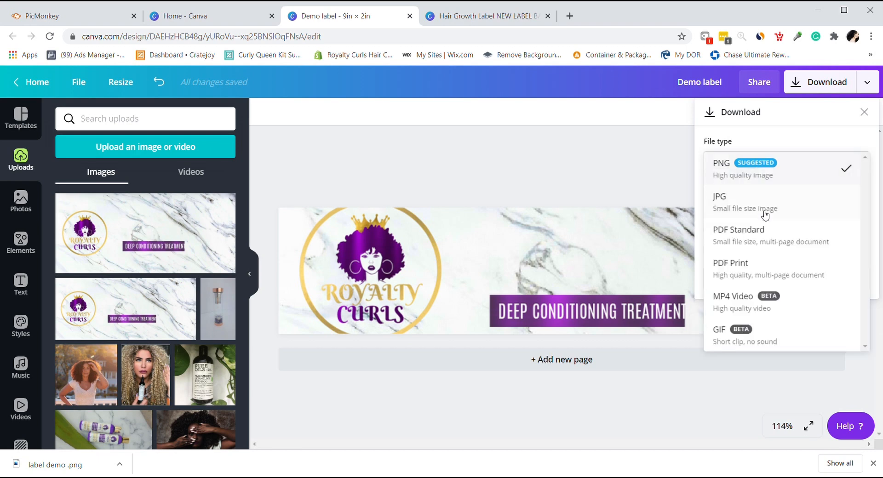
pyautogui.click(766, 261)
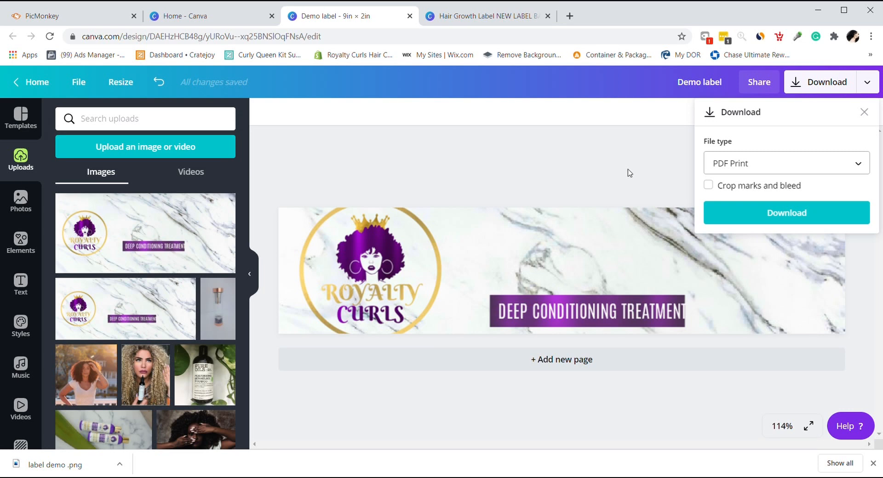
pyautogui.click(719, 166)
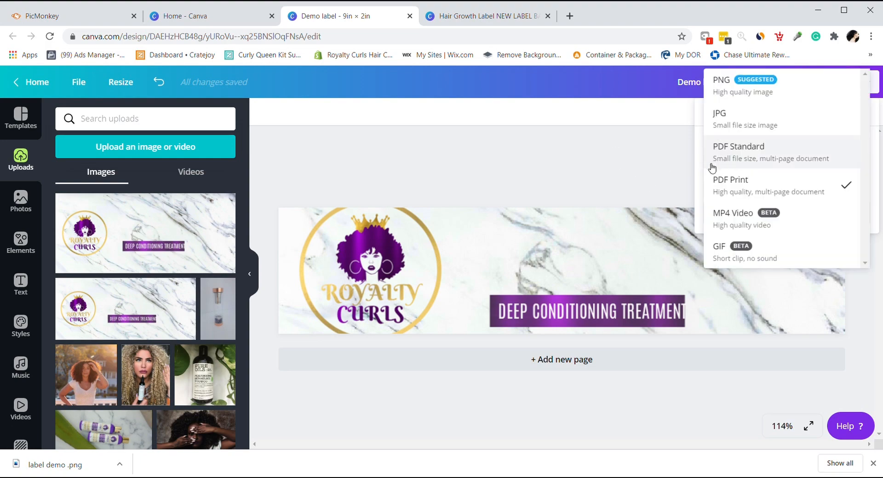
pyautogui.click(644, 179)
pyautogui.click(773, 161)
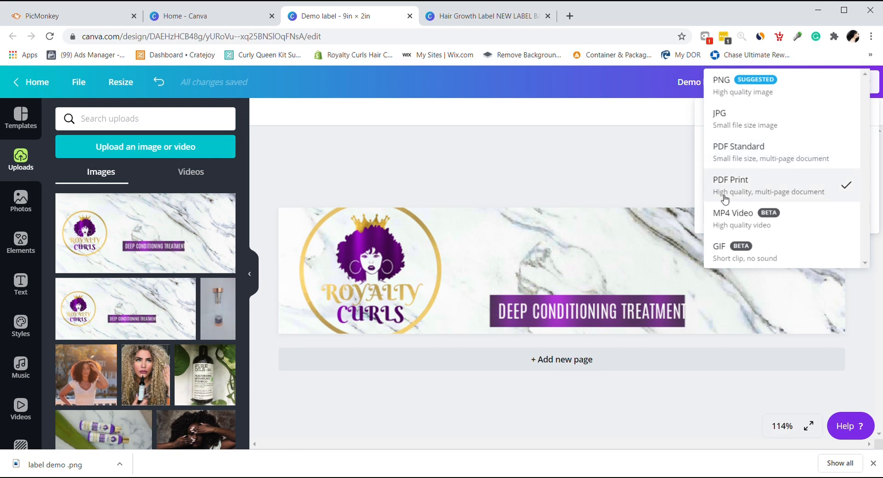
pyautogui.click(500, 139)
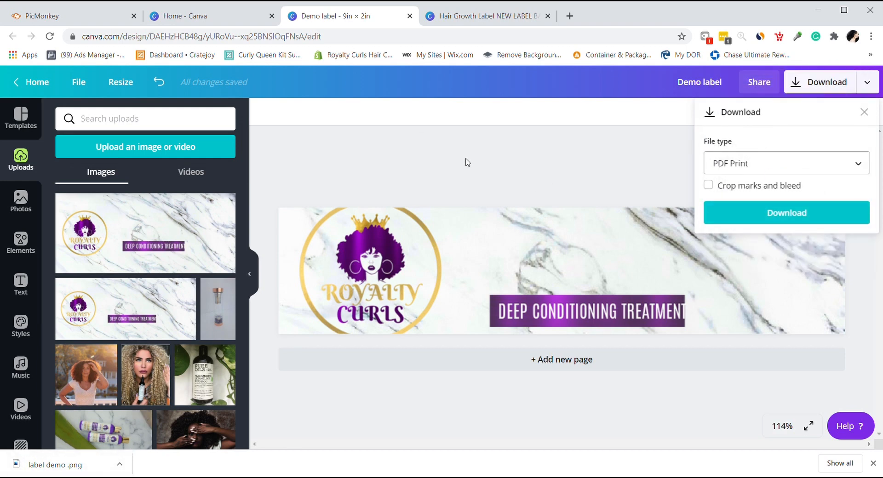
pyautogui.click(528, 179)
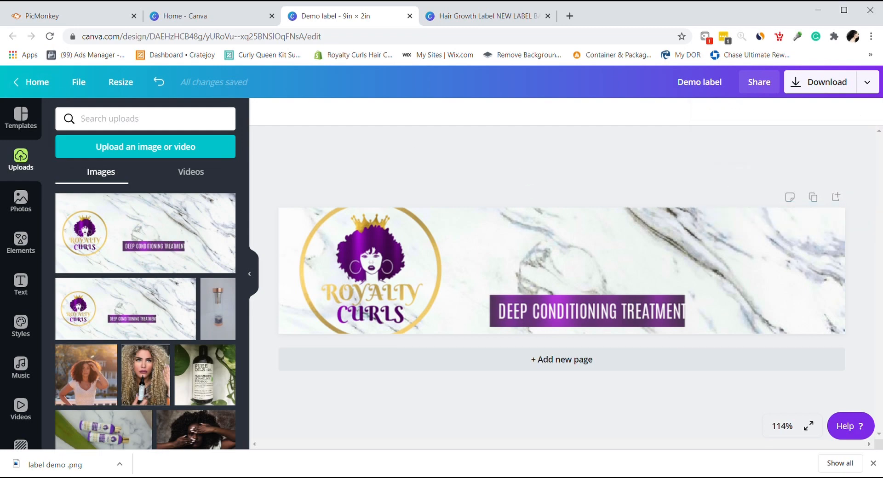
# - Switch to PicMonkey and move the "DEEP CONDITIONING TREATMENT" text off the purple bar to just below it
pyautogui.click(69, 16)
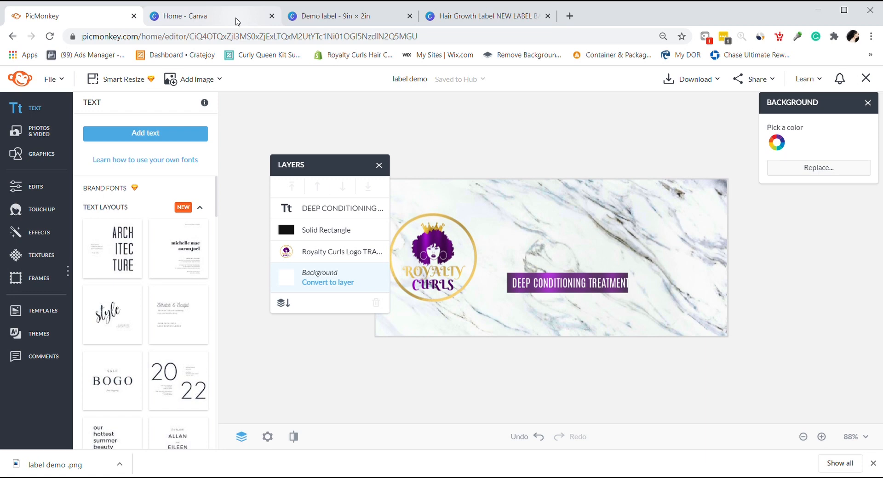
pyautogui.click(558, 288)
pyautogui.click(559, 288)
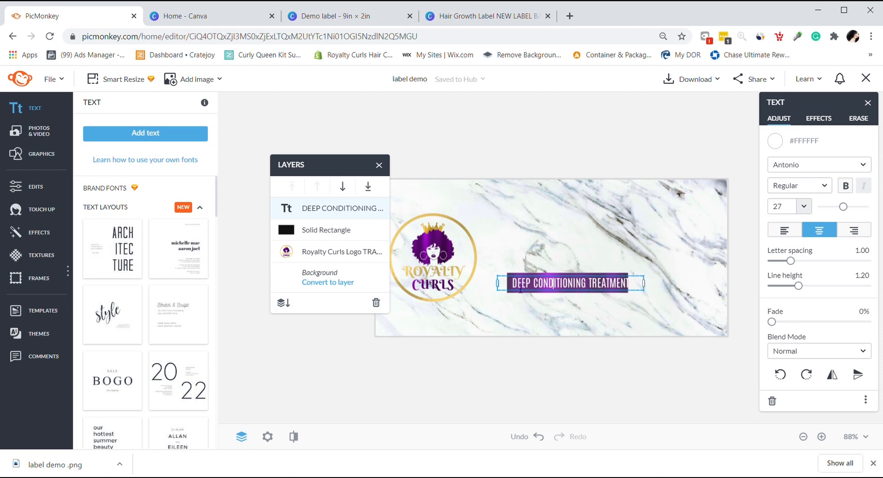
pyautogui.moveTo(512, 284); pyautogui.dragTo(697, 292)
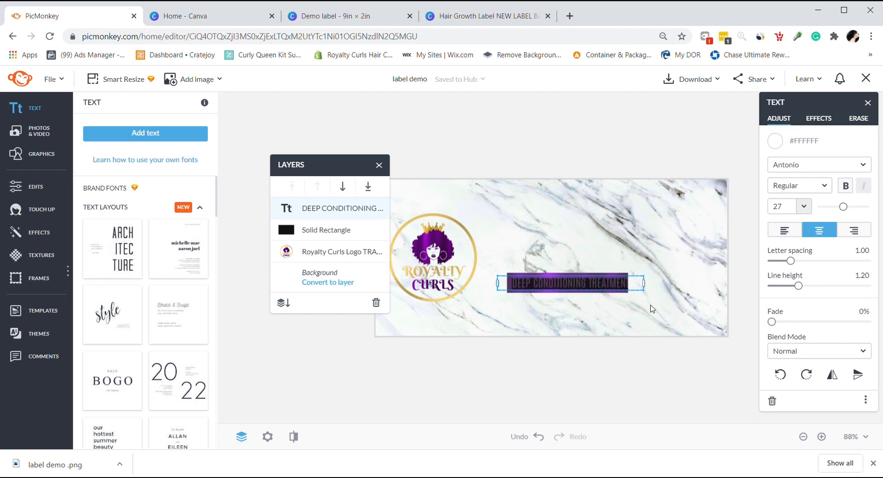
pyautogui.click(579, 323)
pyautogui.moveTo(572, 291); pyautogui.dragTo(572, 329)
# - Apply a custom gold texture image from the computer to the "DEEP CONDITIONING TREATMENT" text
pyautogui.click(45, 246)
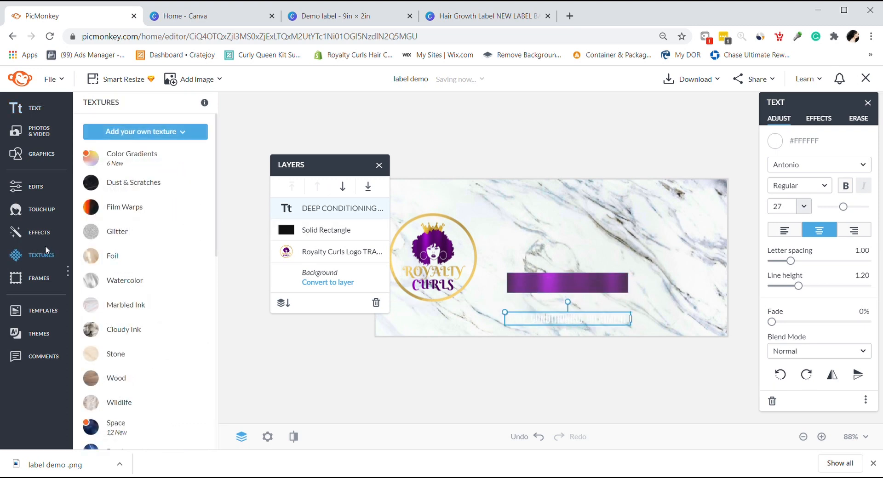
pyautogui.click(190, 131)
pyautogui.click(156, 169)
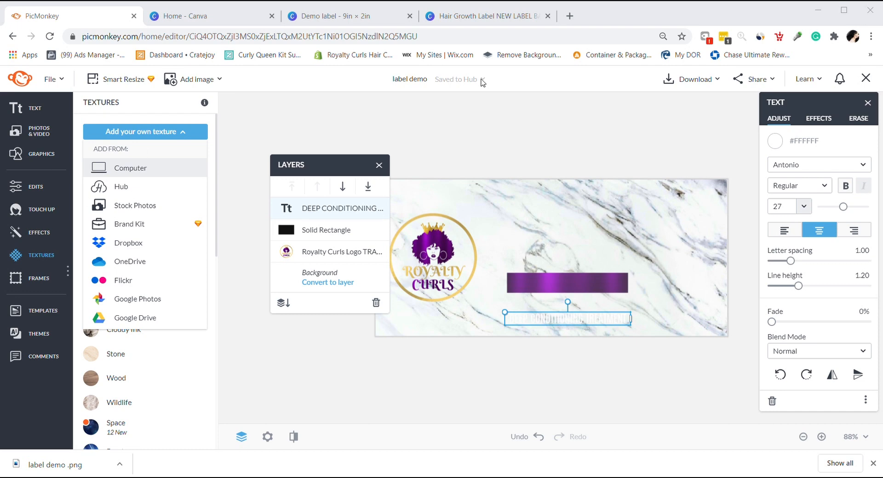
pyautogui.click(796, 460)
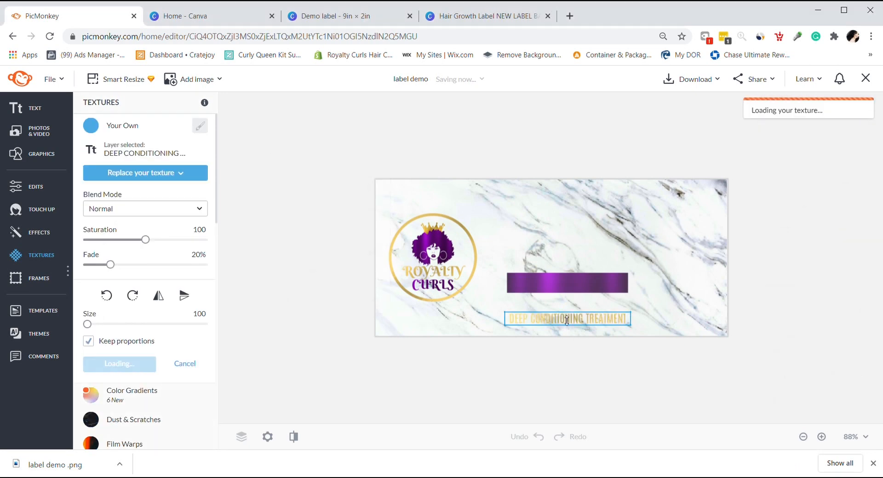
pyautogui.click(119, 364)
# - Widen the "DEEP CONDITIONING TREATMENT" text box, and shrink the purple bar into a thin strip placed directly beneath the text
pyautogui.moveTo(595, 330)
pyautogui.mouseDown()
pyautogui.moveTo(595, 295)
pyautogui.moveTo(598, 332)
pyautogui.mouseUp()
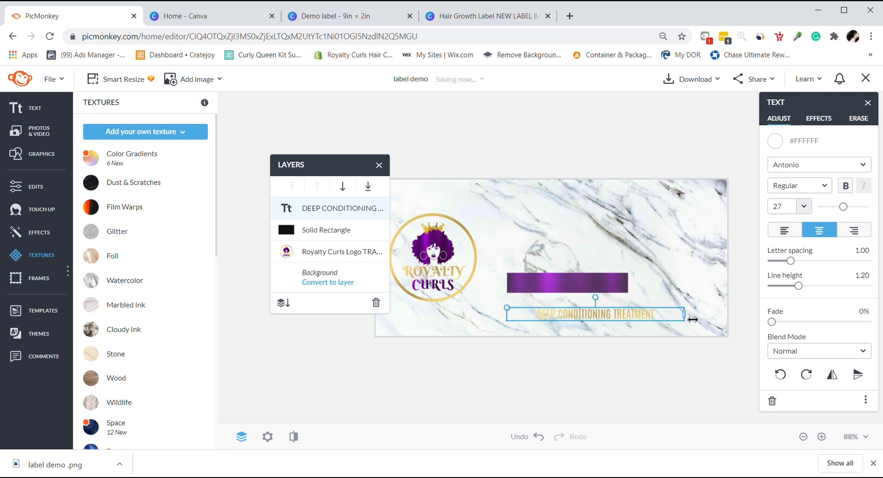
pyautogui.moveTo(625, 320); pyautogui.dragTo(619, 326)
pyautogui.moveTo(608, 290); pyautogui.dragTo(638, 272)
pyautogui.moveTo(598, 320); pyautogui.dragTo(596, 241)
pyautogui.moveTo(594, 276); pyautogui.dragTo(549, 314)
pyautogui.moveTo(573, 253); pyautogui.dragTo(568, 291)
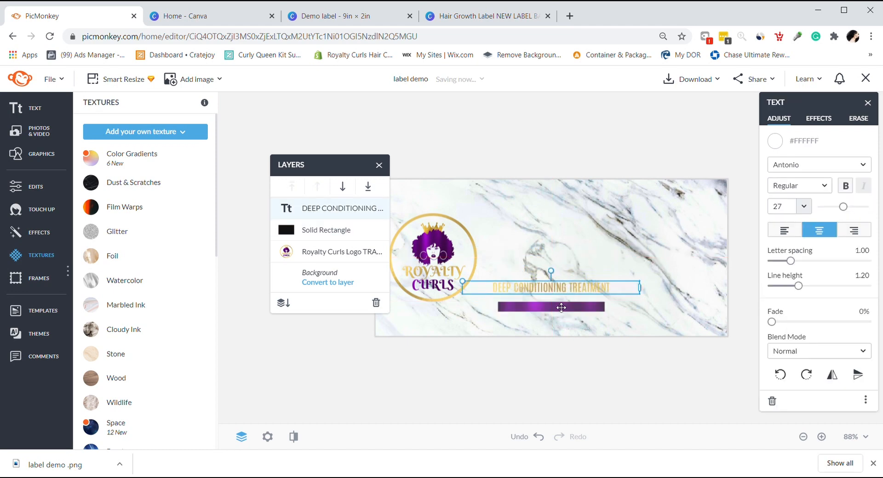
# - Move the Royalty Curls logo to the label's centre above the title, and move the floating layers list clear of the label
pyautogui.click(528, 309)
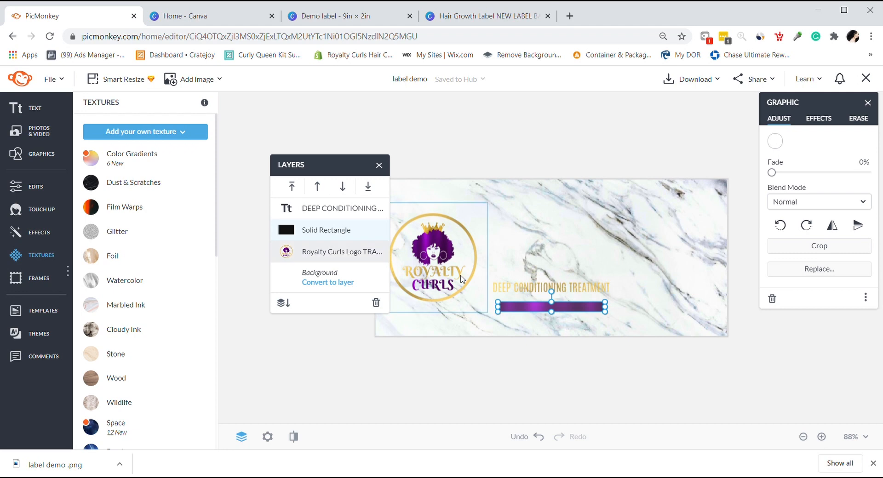
pyautogui.click(447, 261)
pyautogui.moveTo(544, 260); pyautogui.dragTo(587, 256)
pyautogui.click(629, 264)
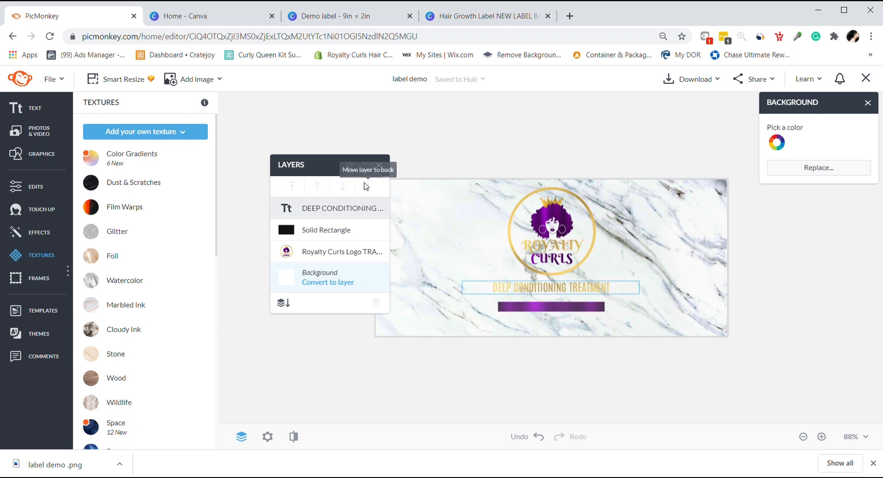
pyautogui.moveTo(355, 171); pyautogui.dragTo(299, 172)
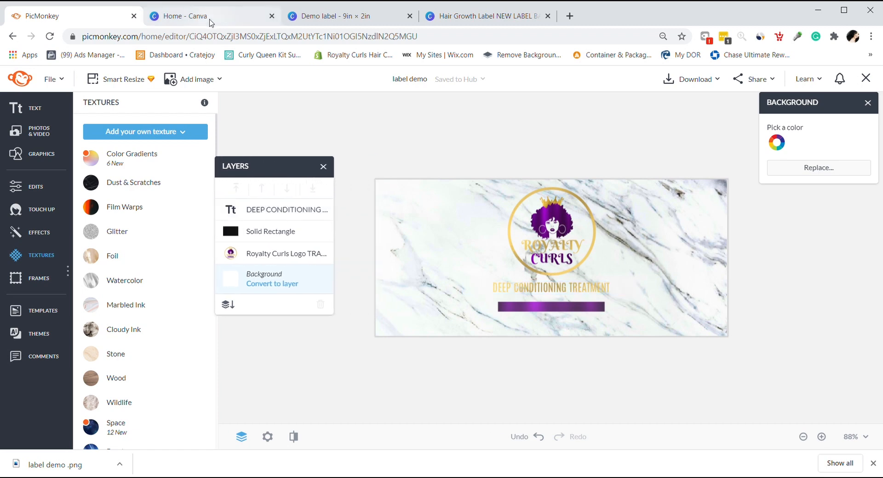
pyautogui.click(342, 202)
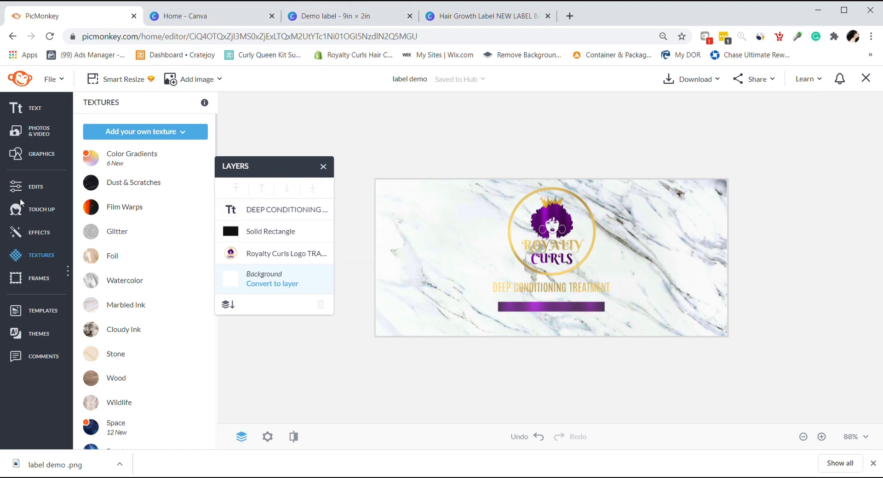